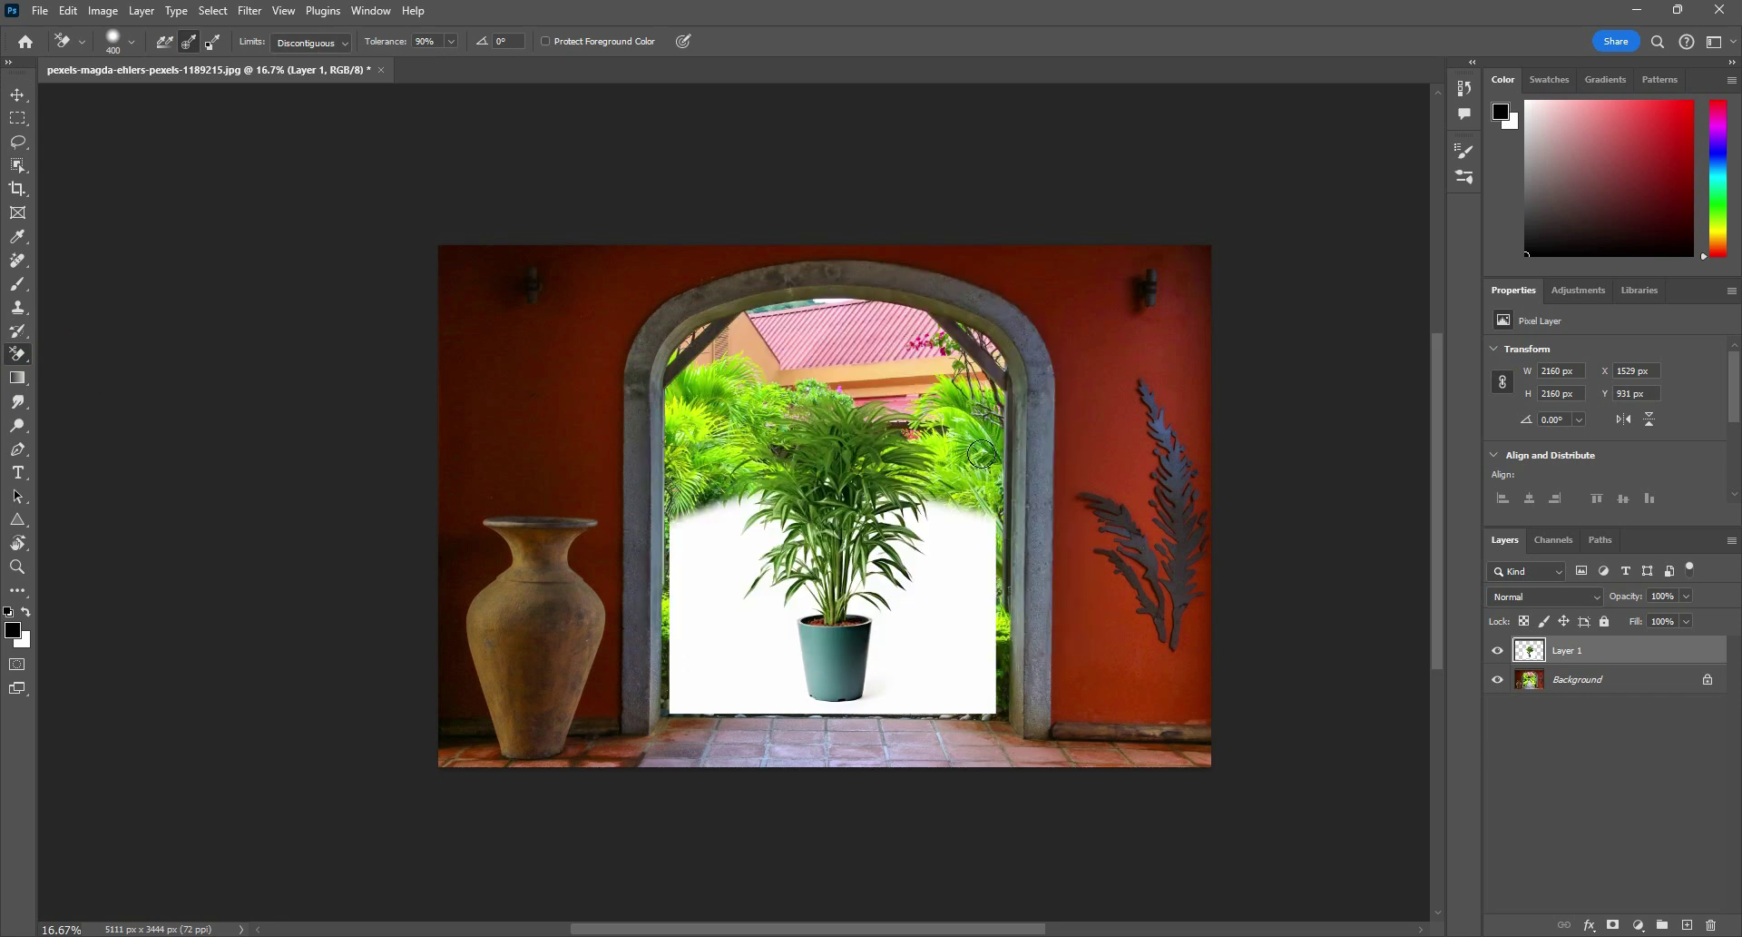
# - Erase the remaining white background around the potted plant with the Magic Eraser tool
pyautogui.rightClick(22, 356)
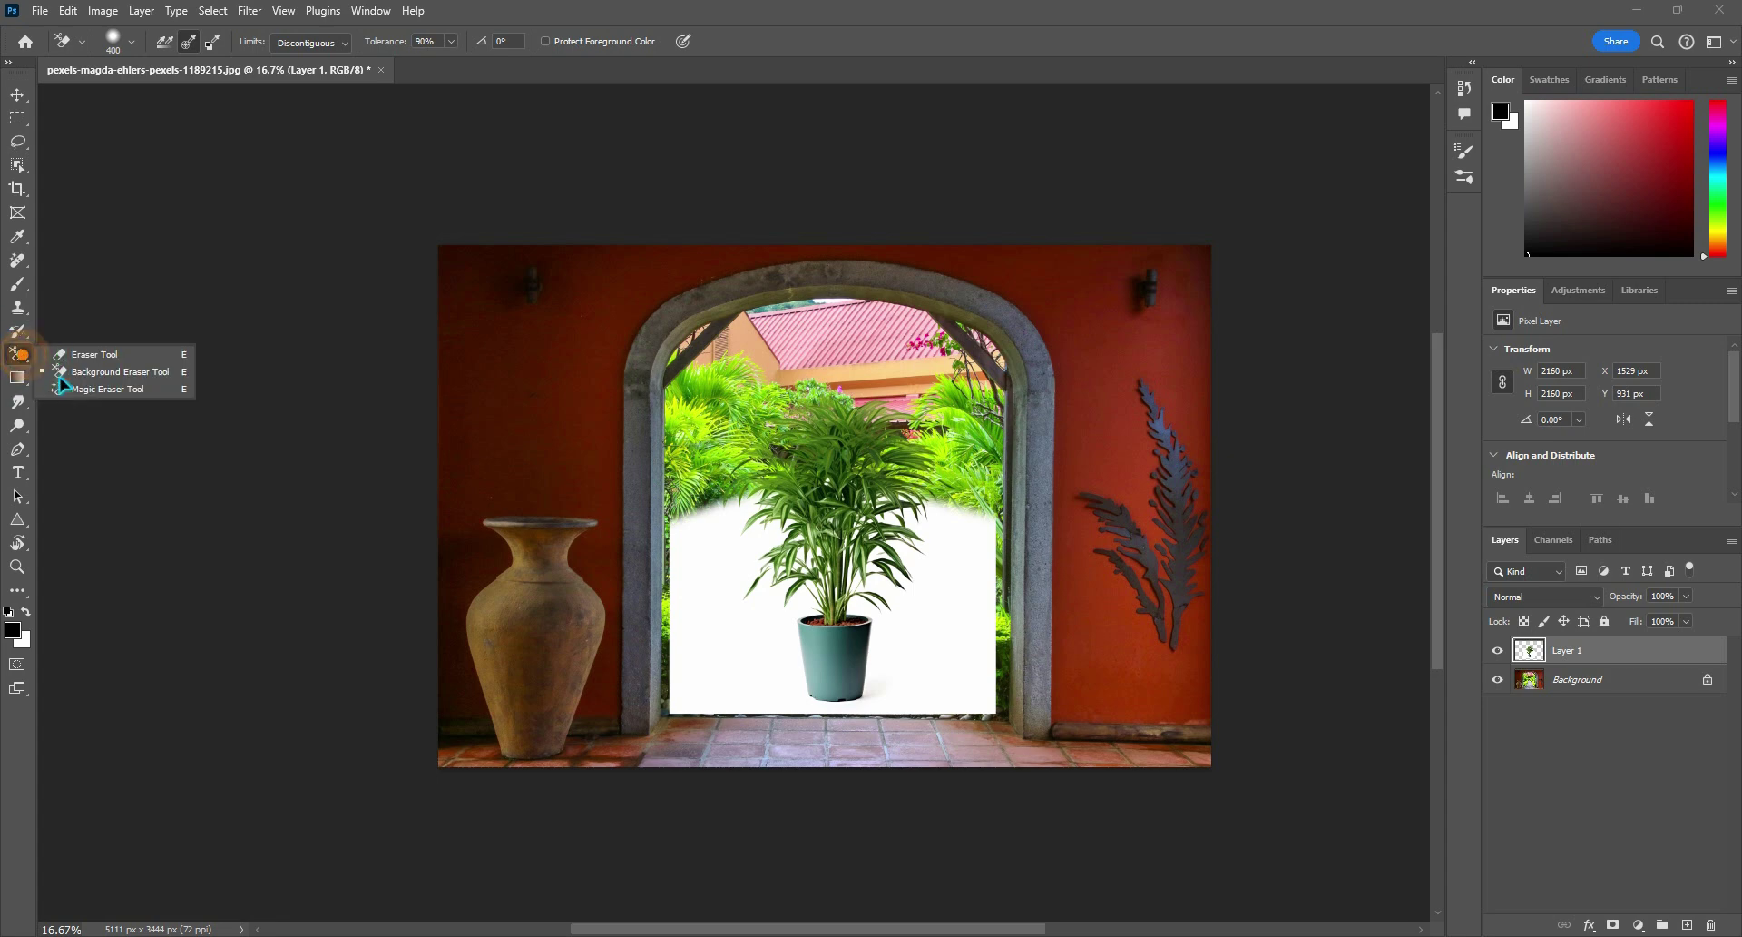
pyautogui.click(105, 387)
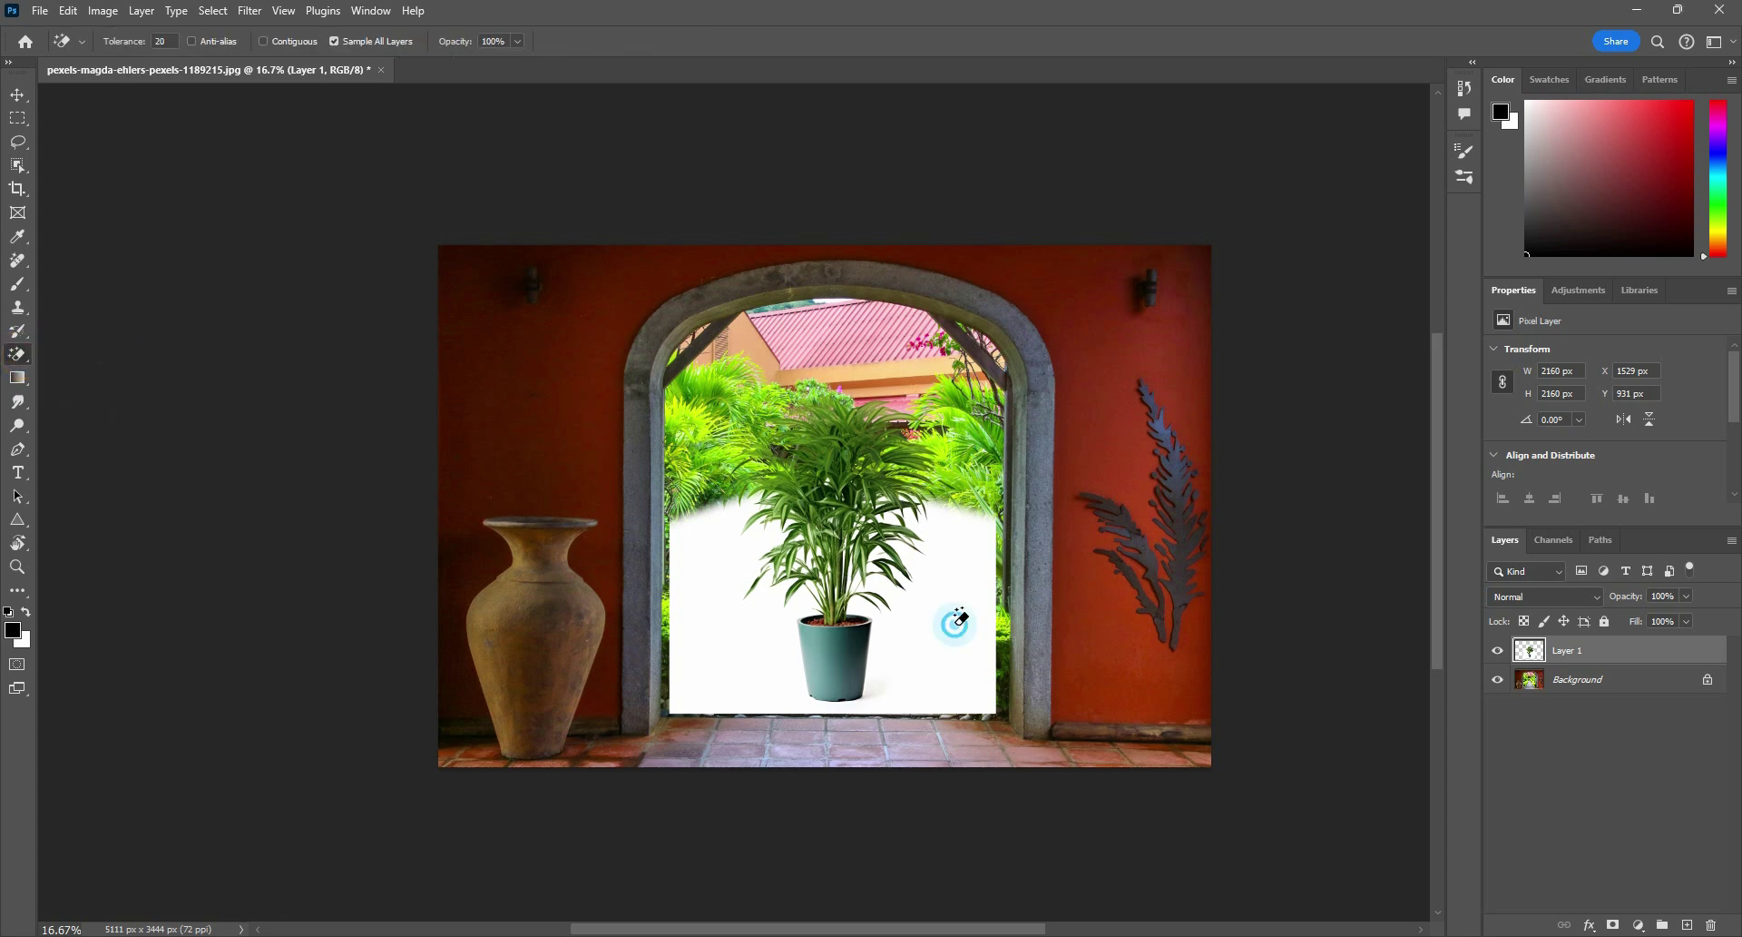
pyautogui.click(955, 615)
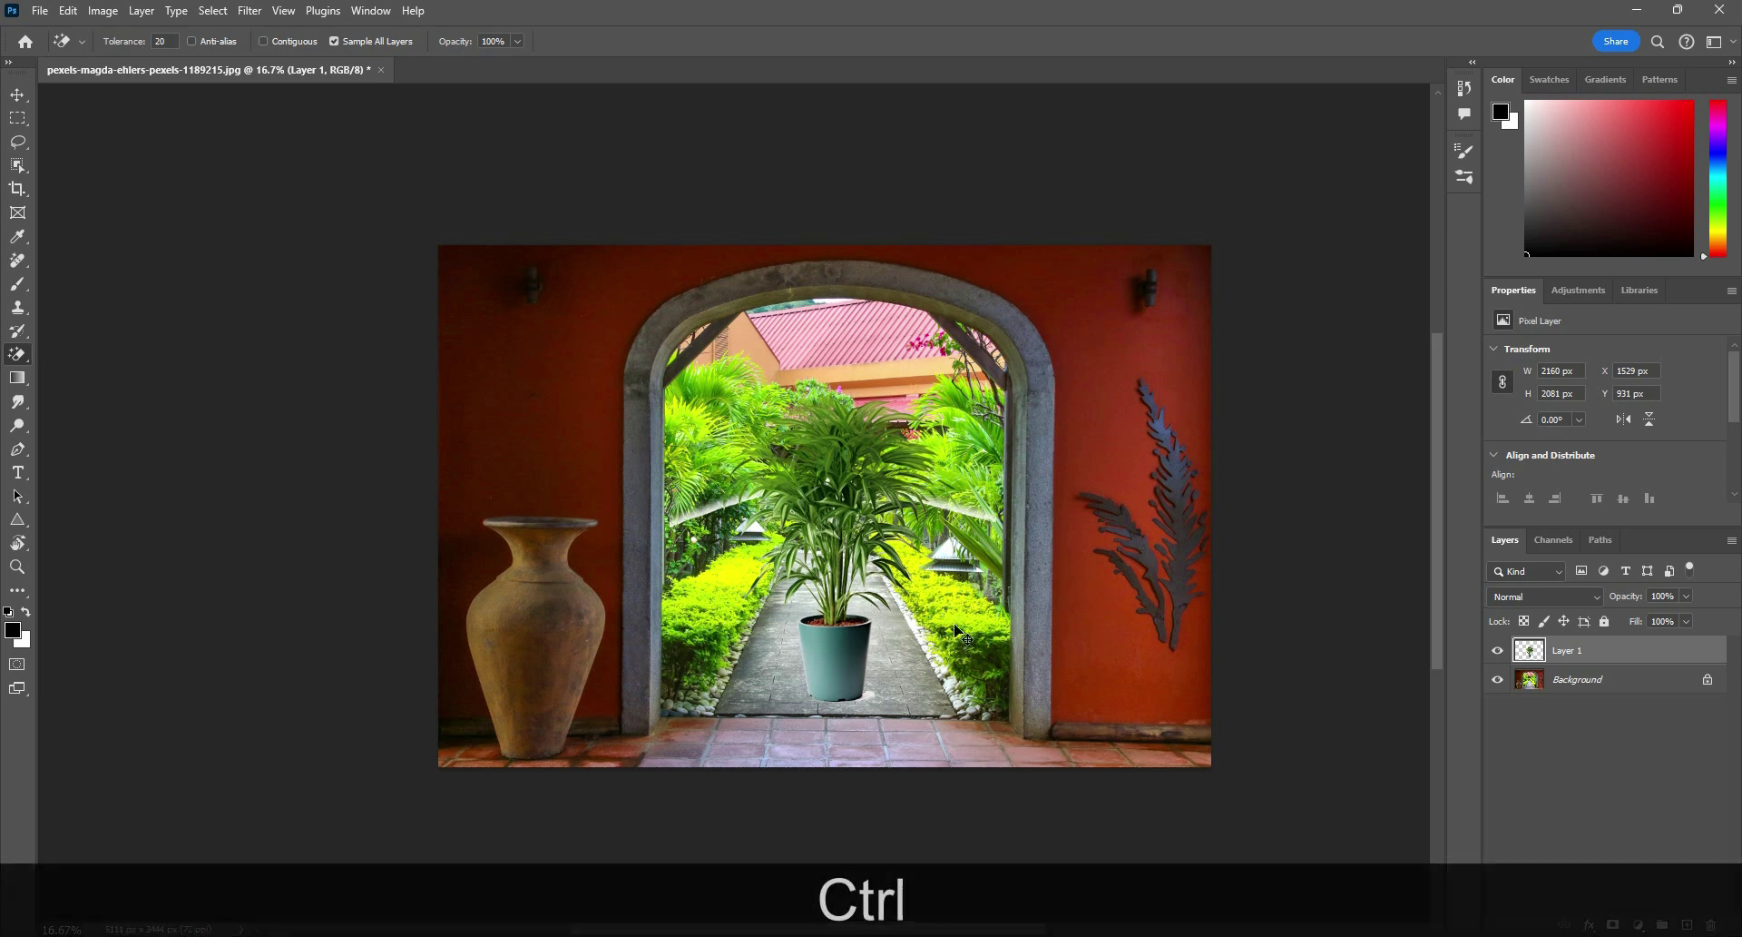
# - Undo the erasing on Layer 1 to restore the white background around the plant
pyautogui.hotkey('ctrl', 'z')
pyautogui.hotkey('ctrl', 'z')
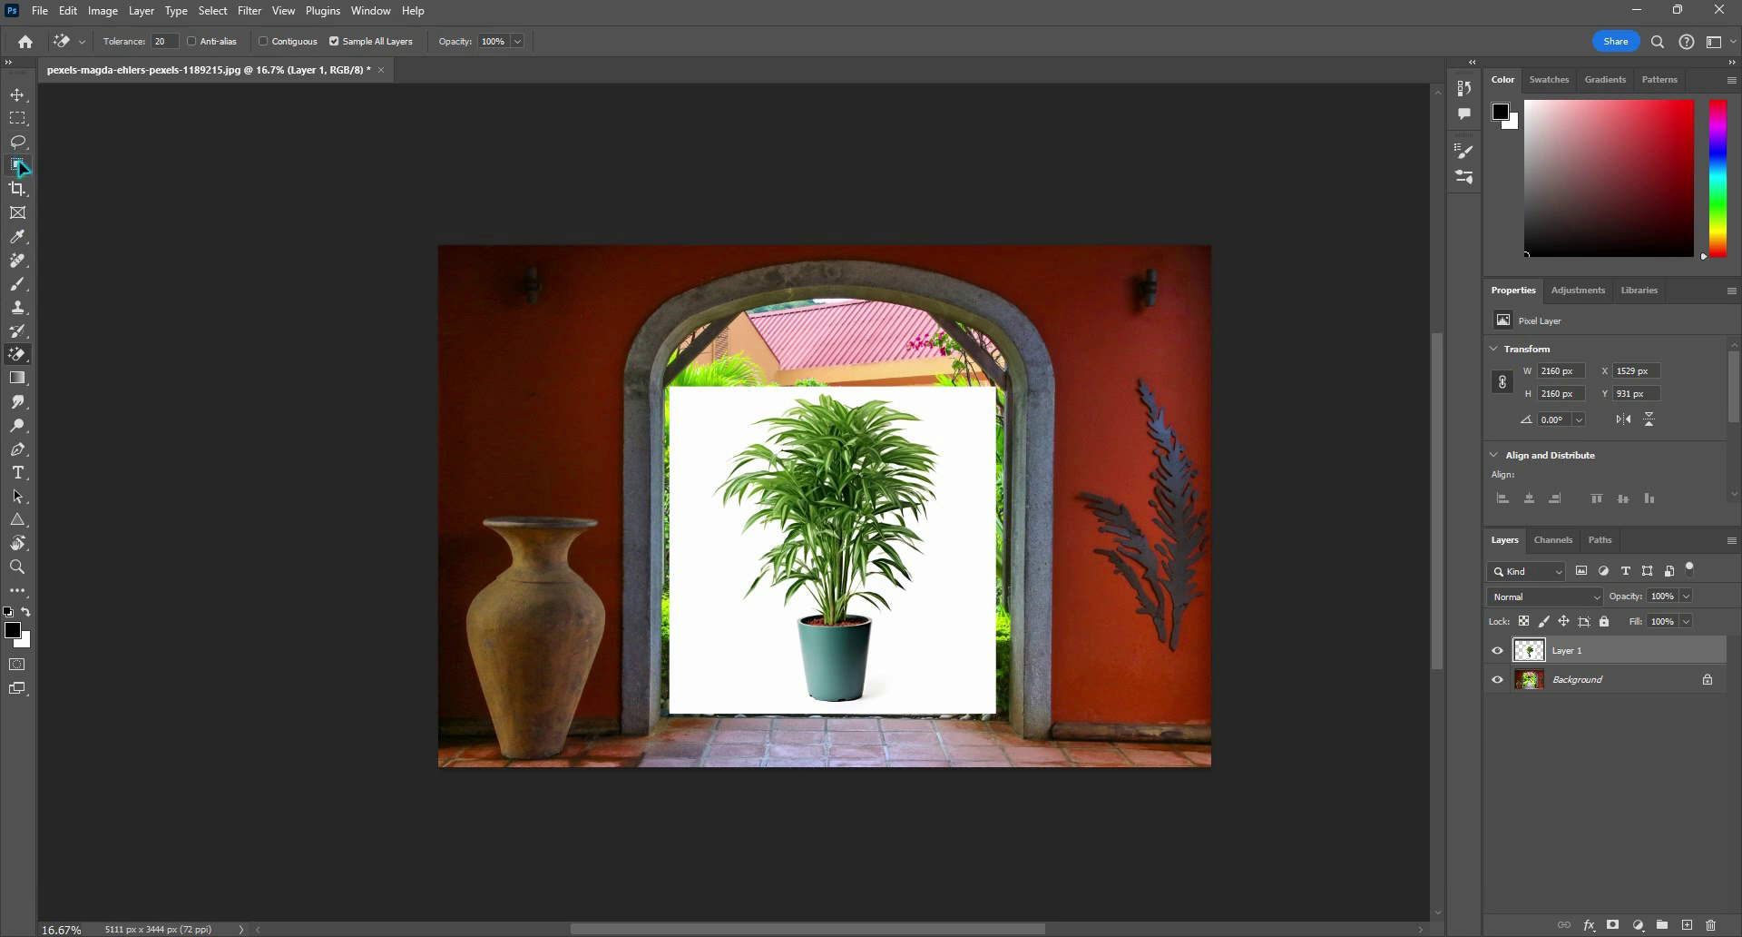
# - Select the potted plant with Select Subject, mask Layer 1 to the selection and inspect the cutout
pyautogui.click(19, 163)
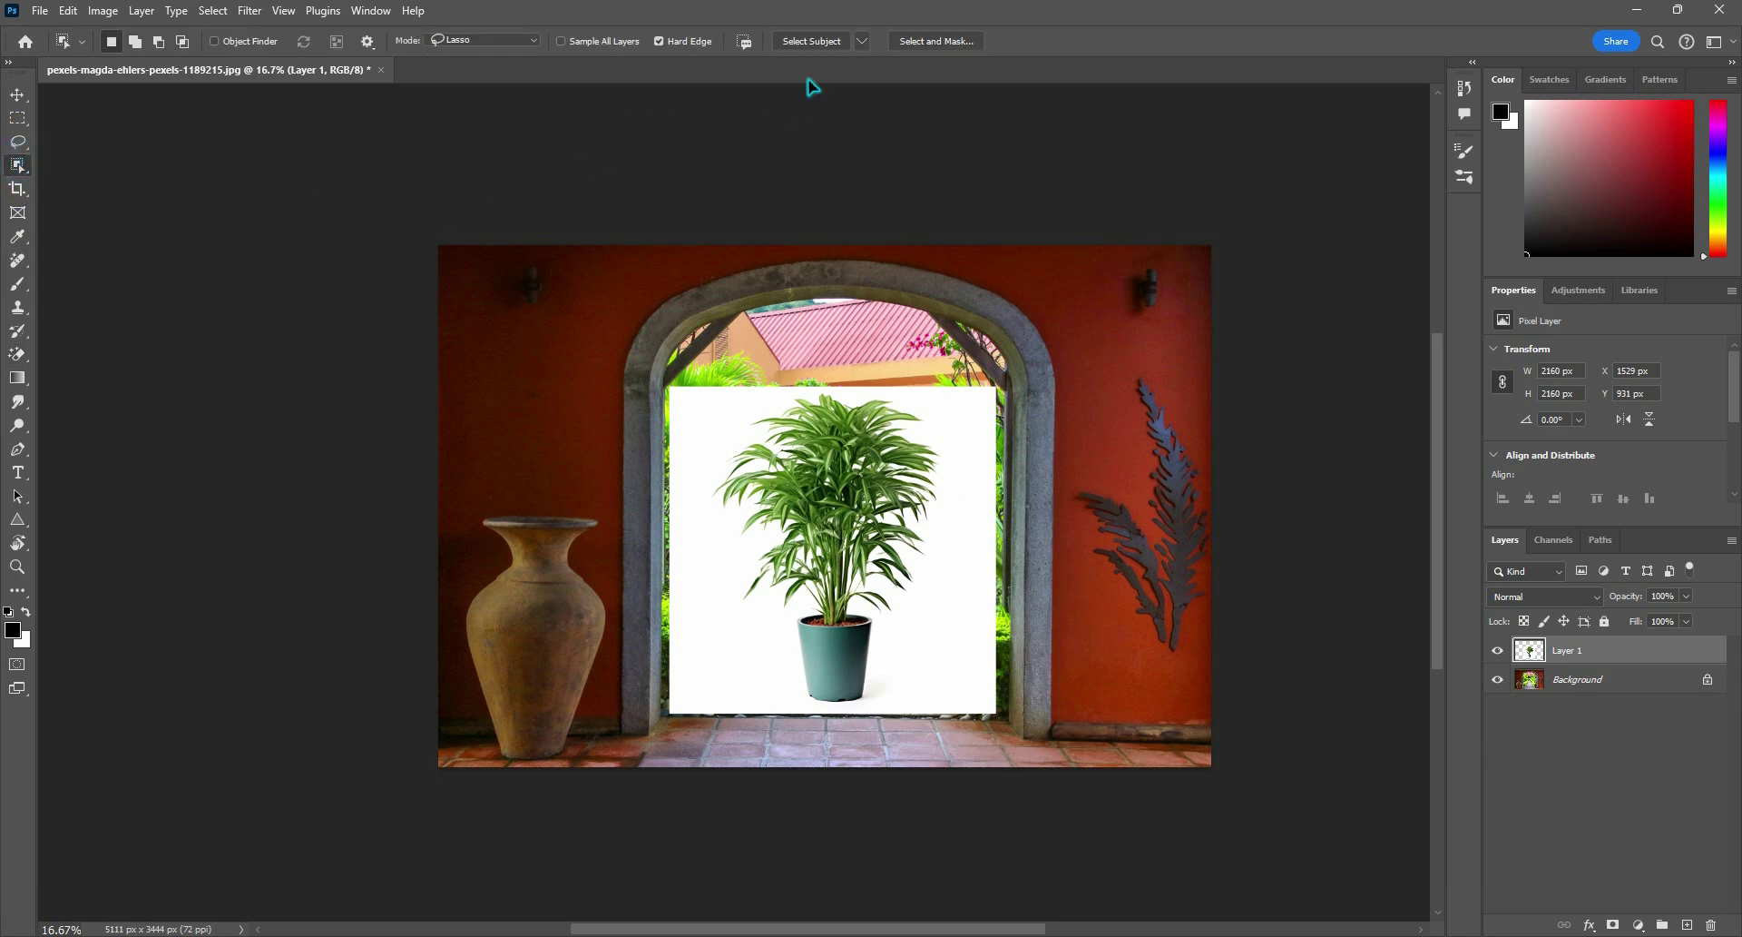
pyautogui.click(814, 48)
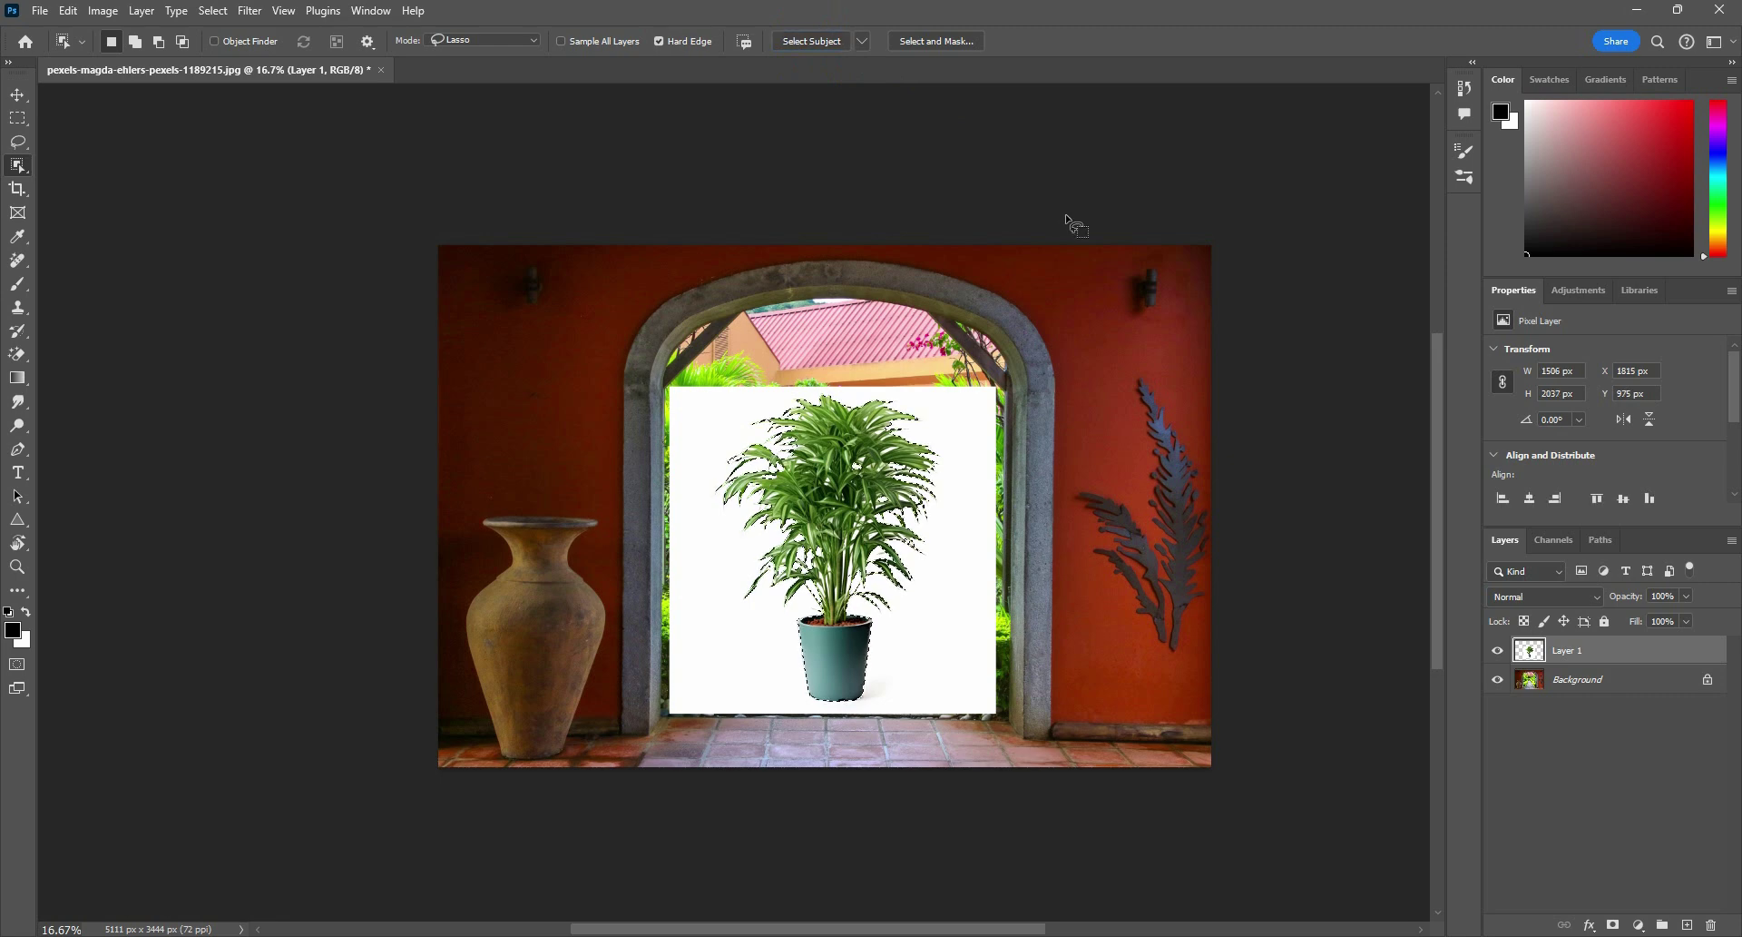
pyautogui.click(1613, 924)
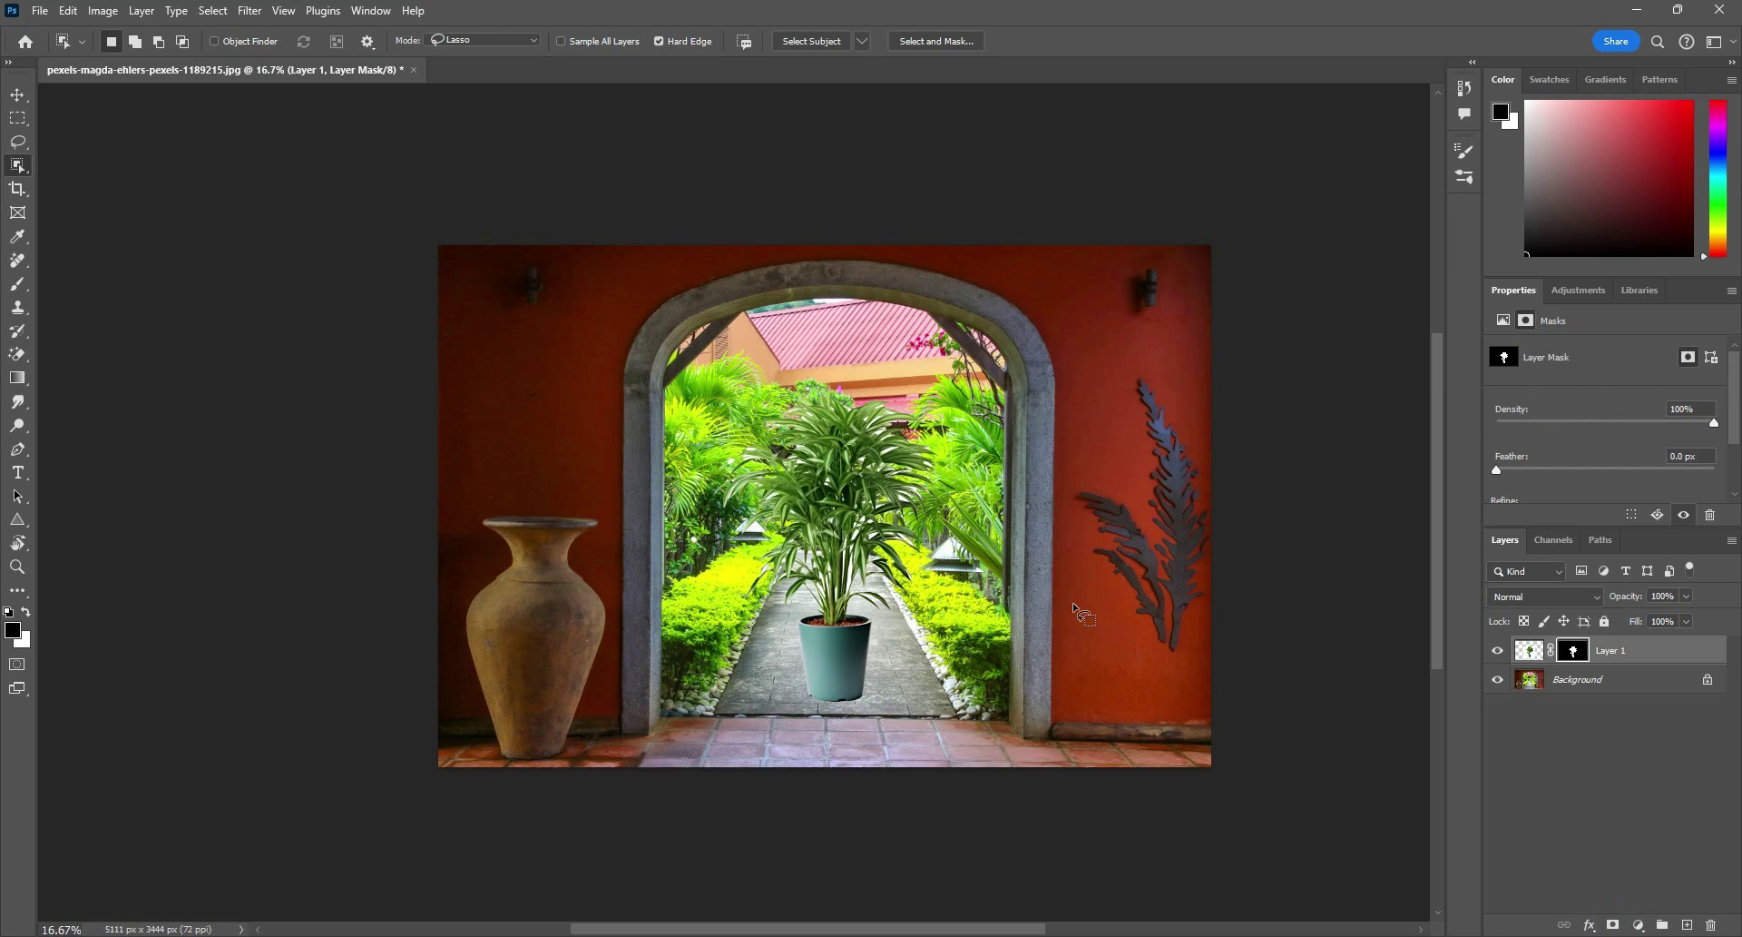
pyautogui.click(16, 567)
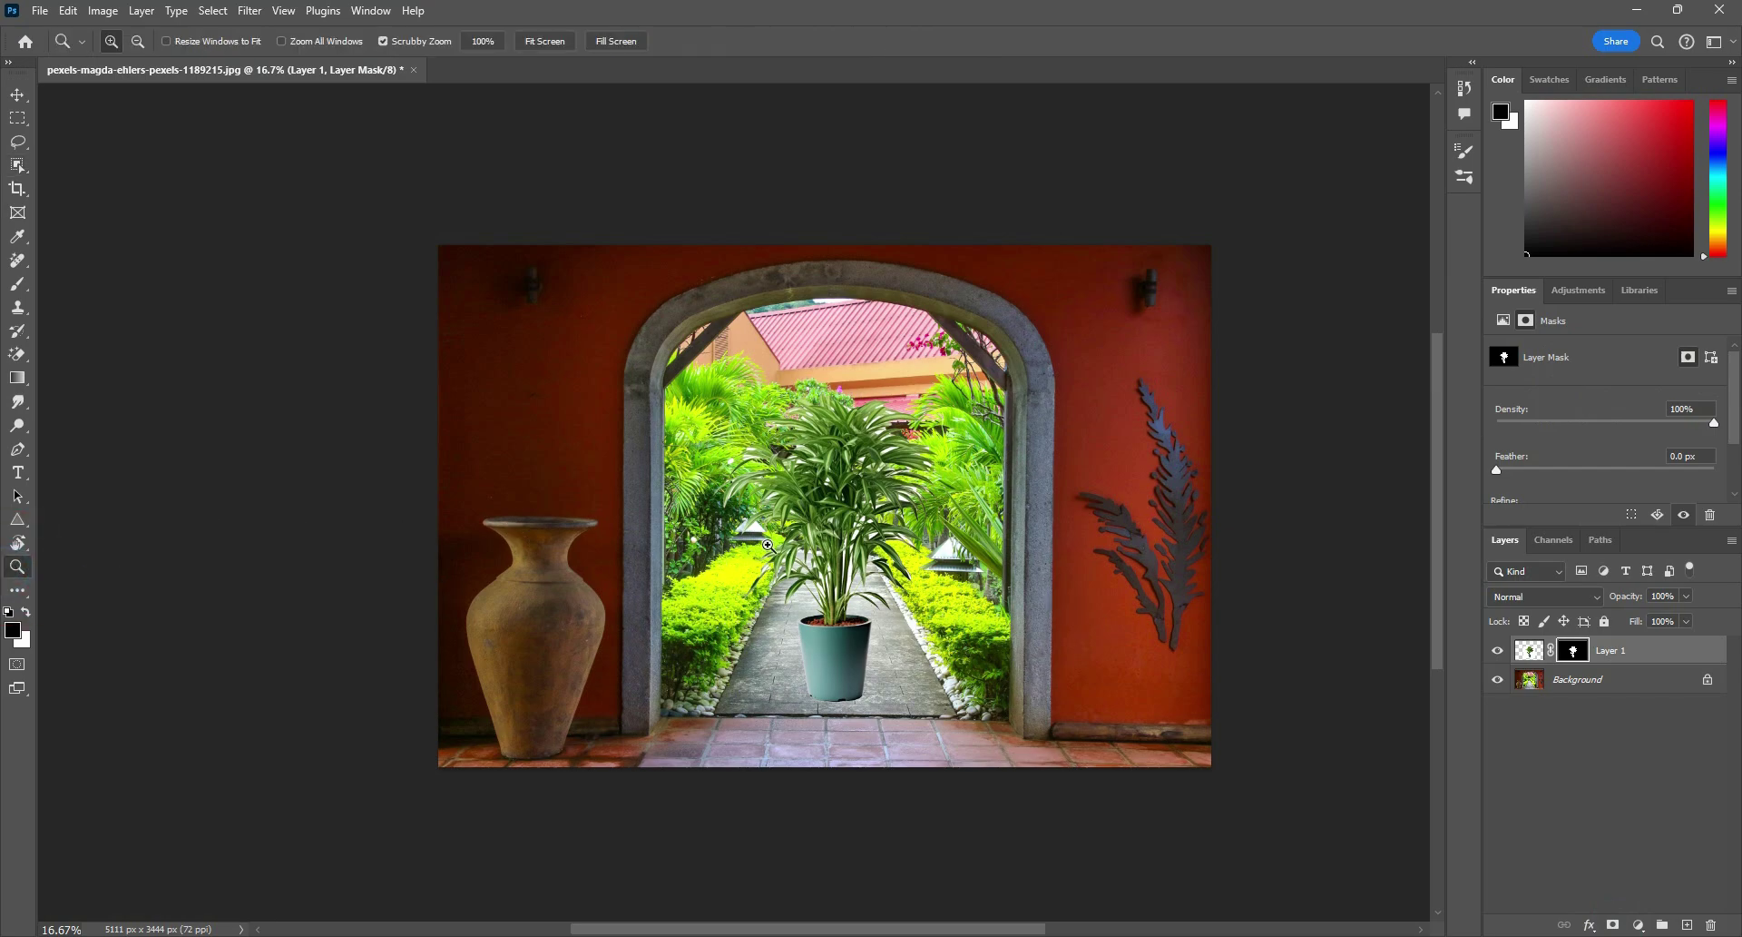
pyautogui.moveTo(866, 472); pyautogui.dragTo(904, 531)
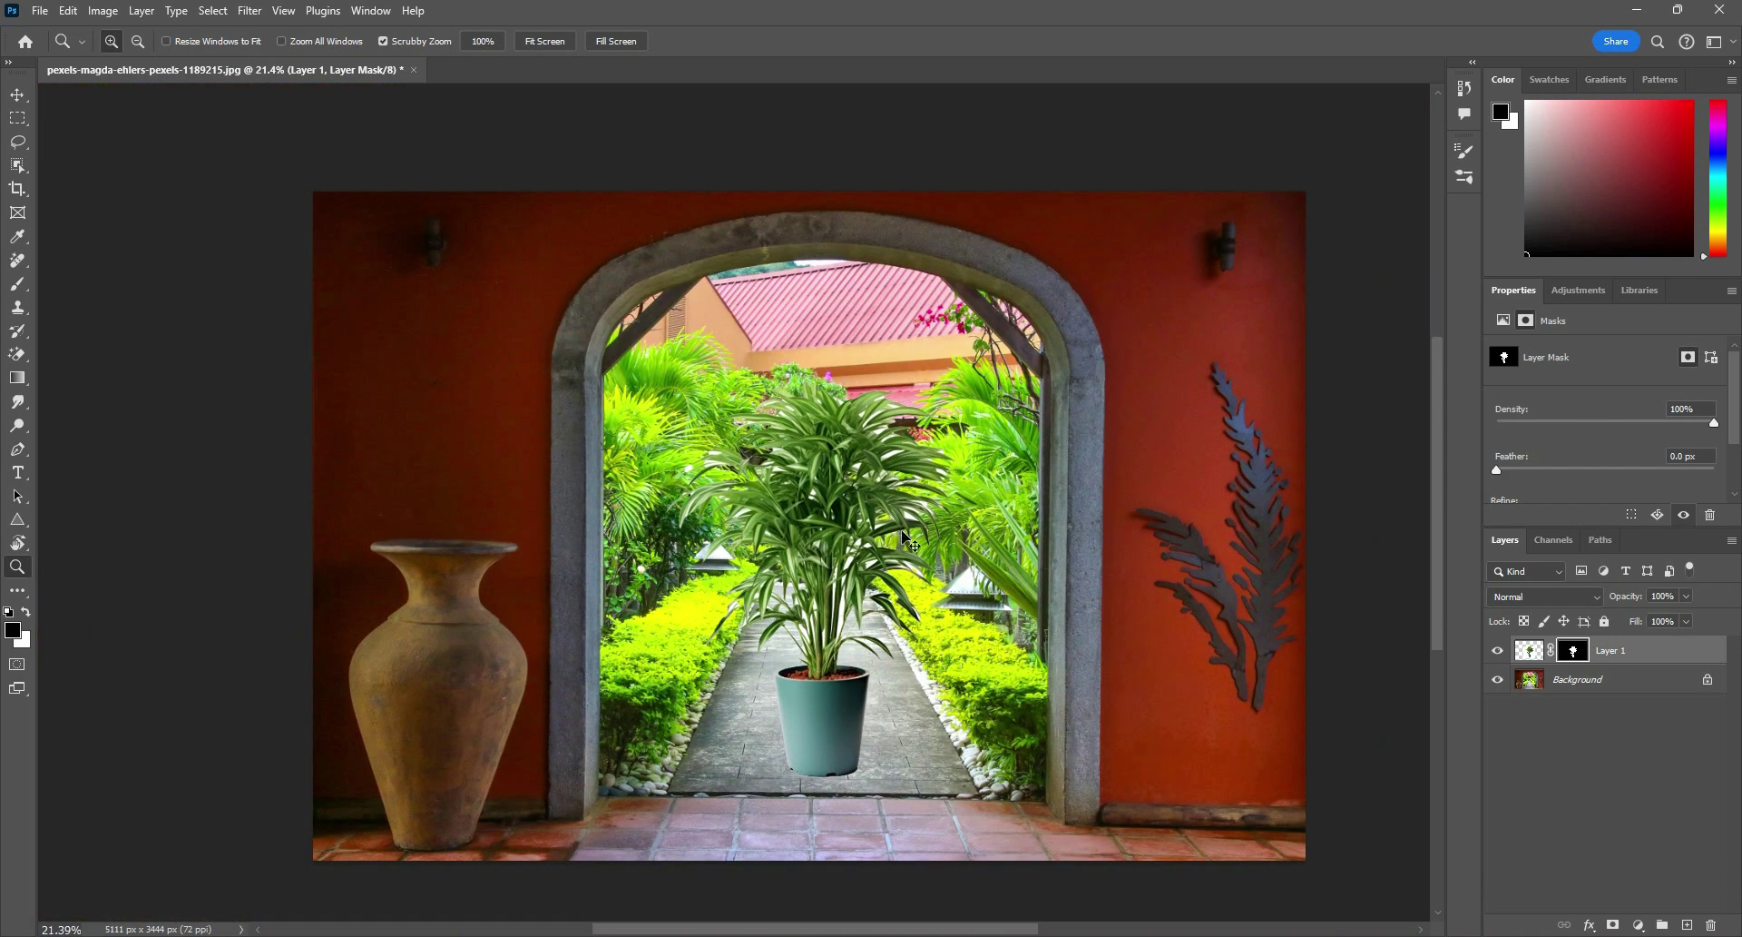
# - Undo the layer mask on Layer 1 and clear the plant selection
pyautogui.hotkey('ctrl', 'z')
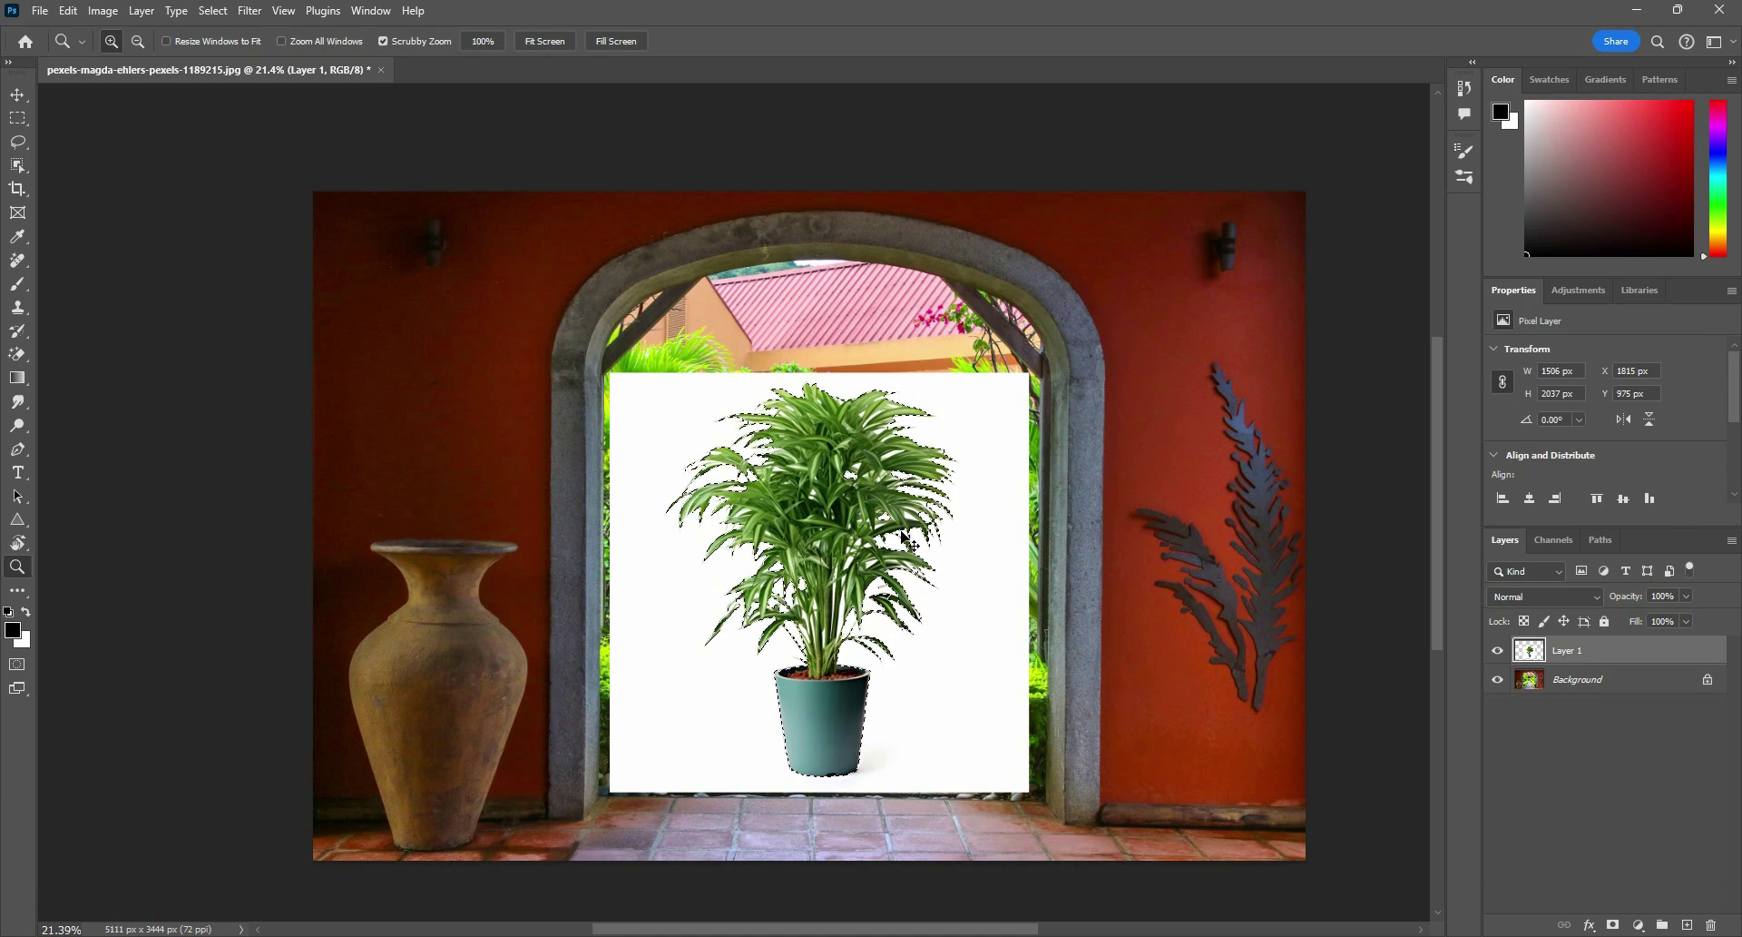
pyautogui.hotkey('ctrl', 'd')
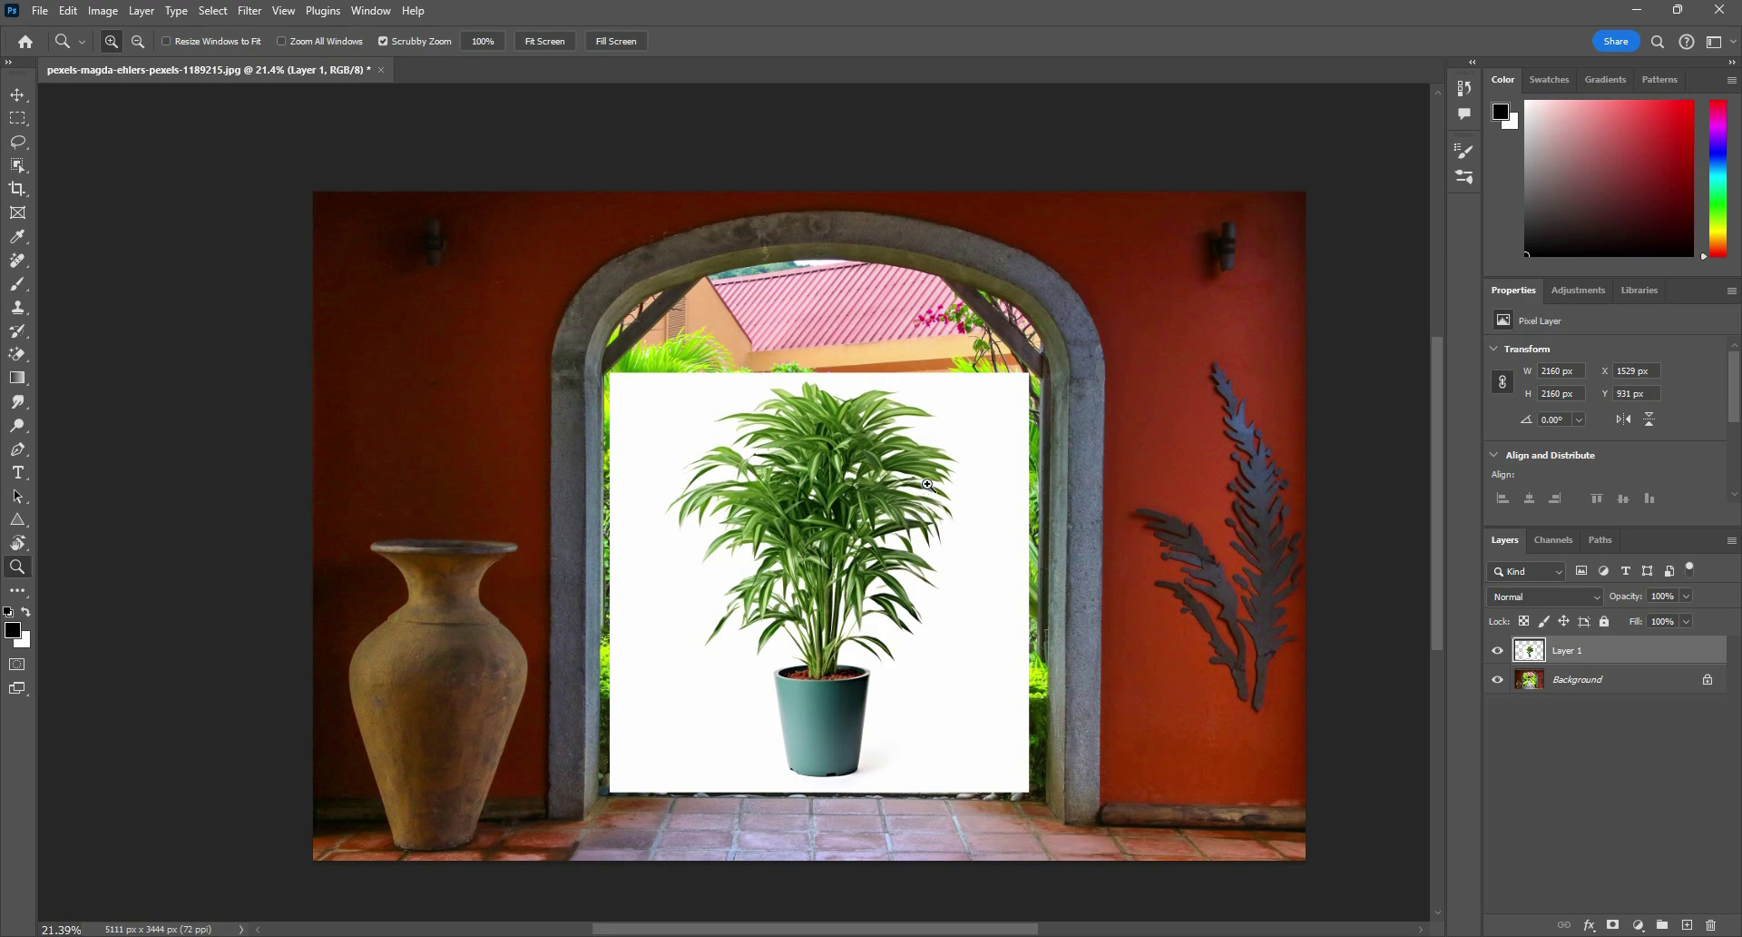
# - Select the potted plant with the Object Selection tool in Lasso mode by outlining the plant and its pot
pyautogui.click(17, 165)
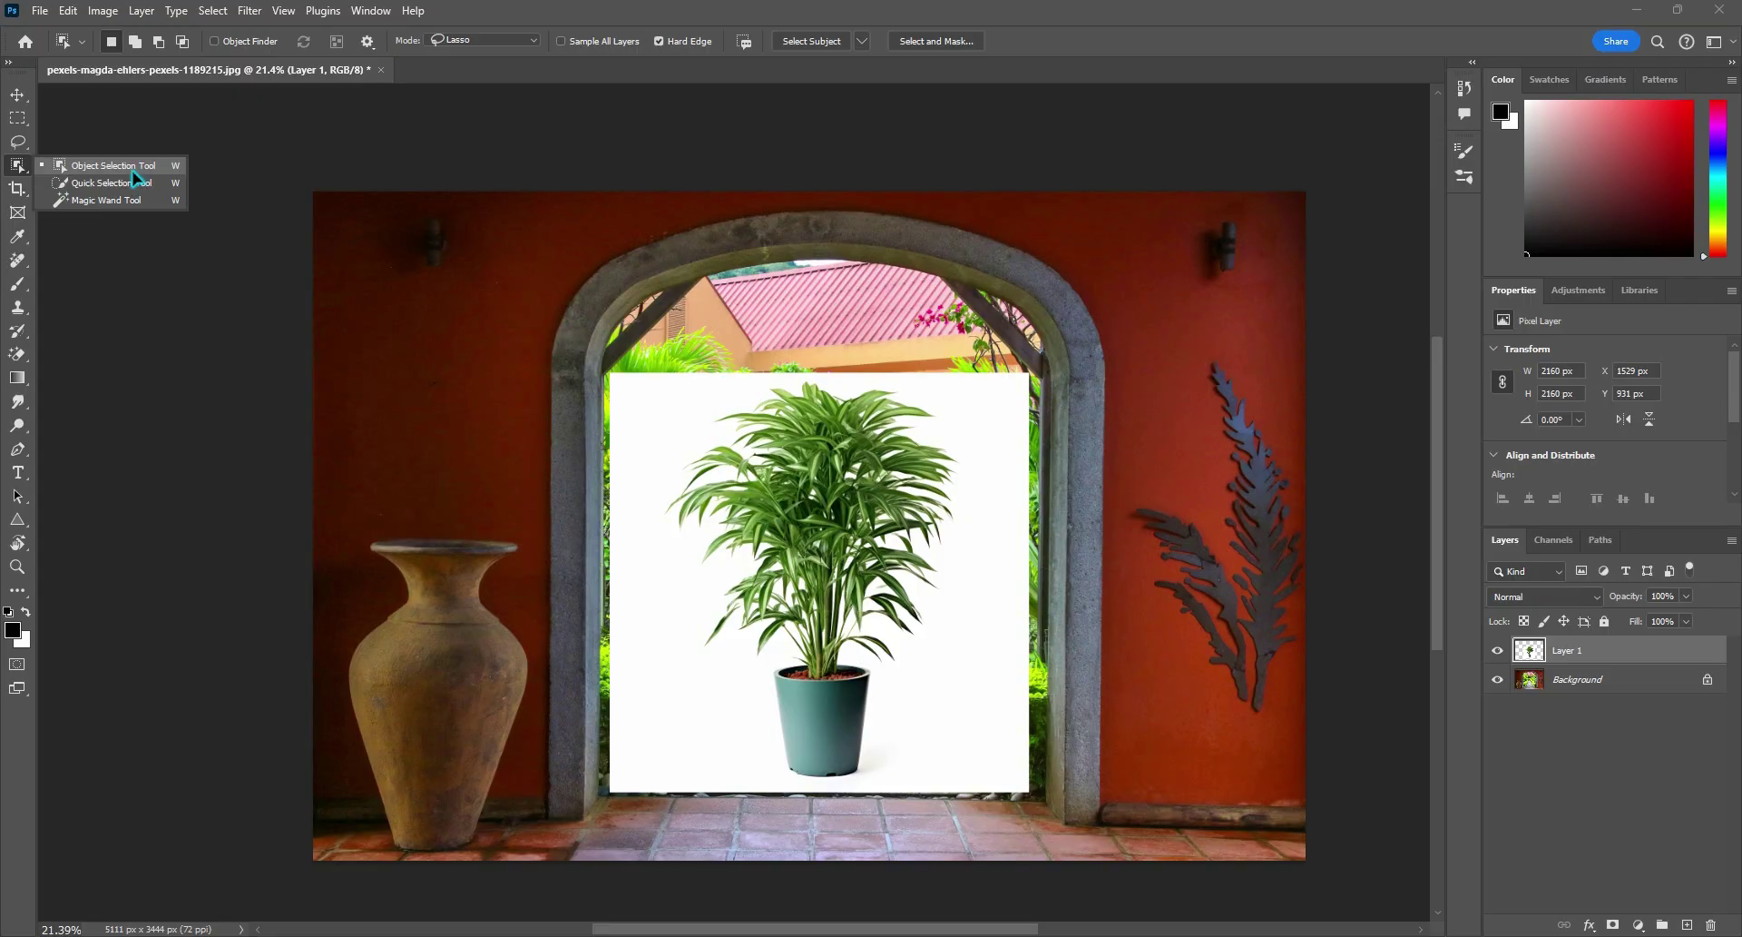
pyautogui.press('ctrl')
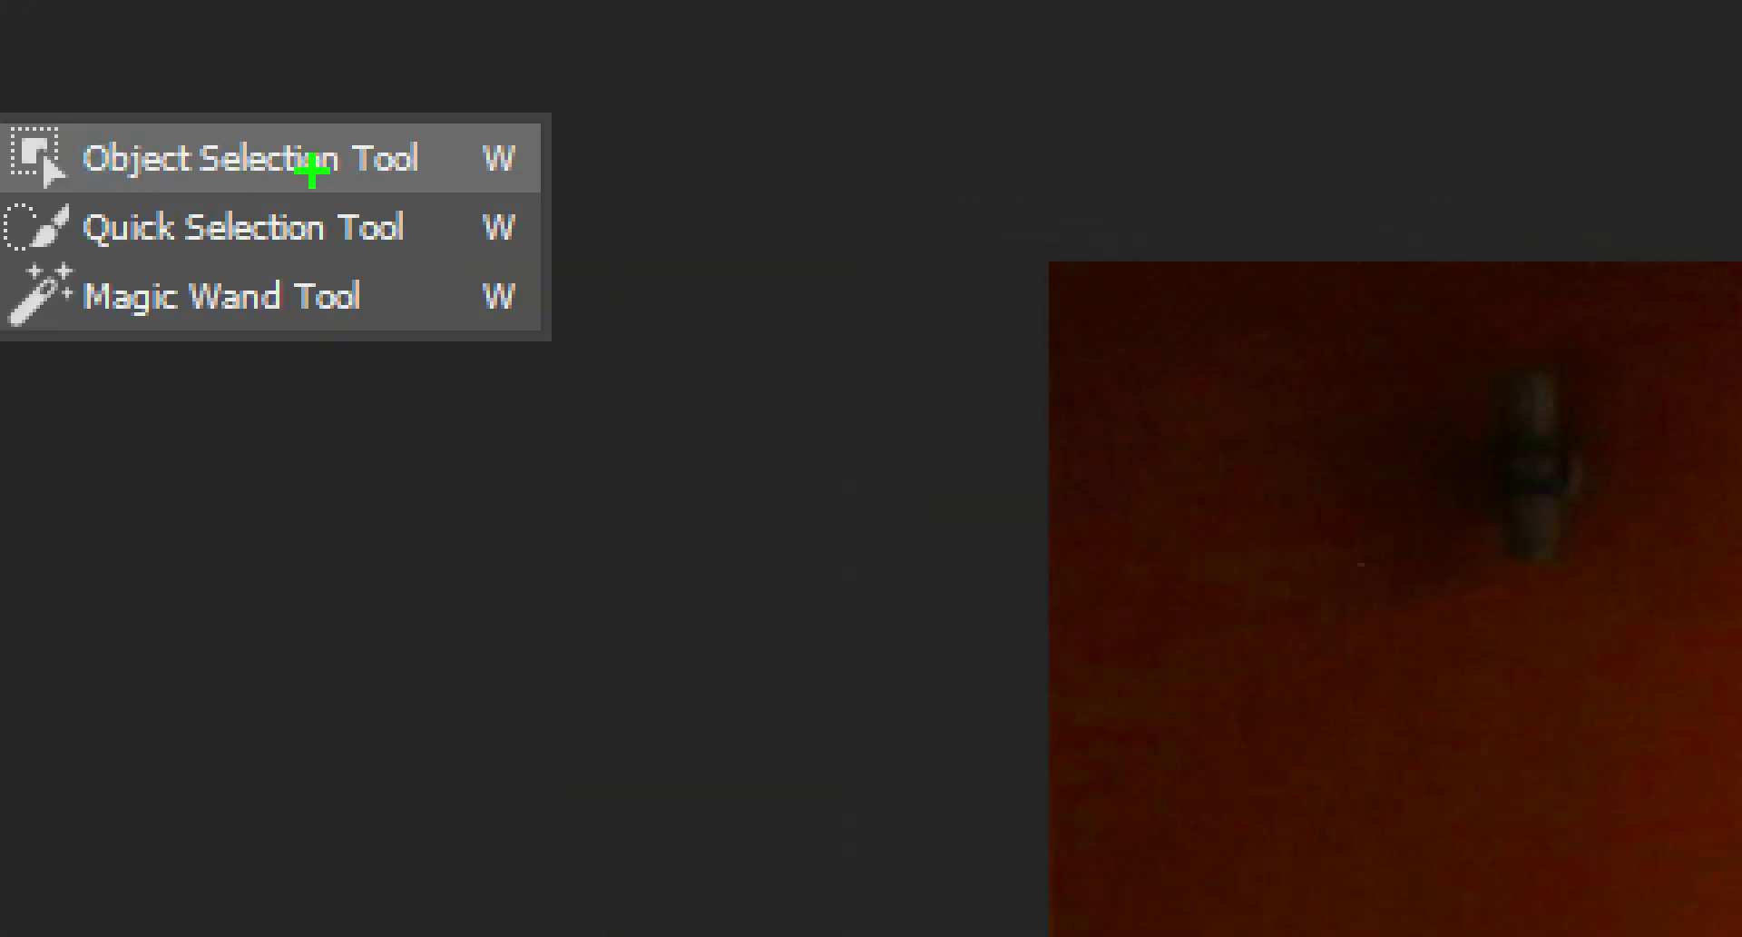
pyautogui.click(164, 173)
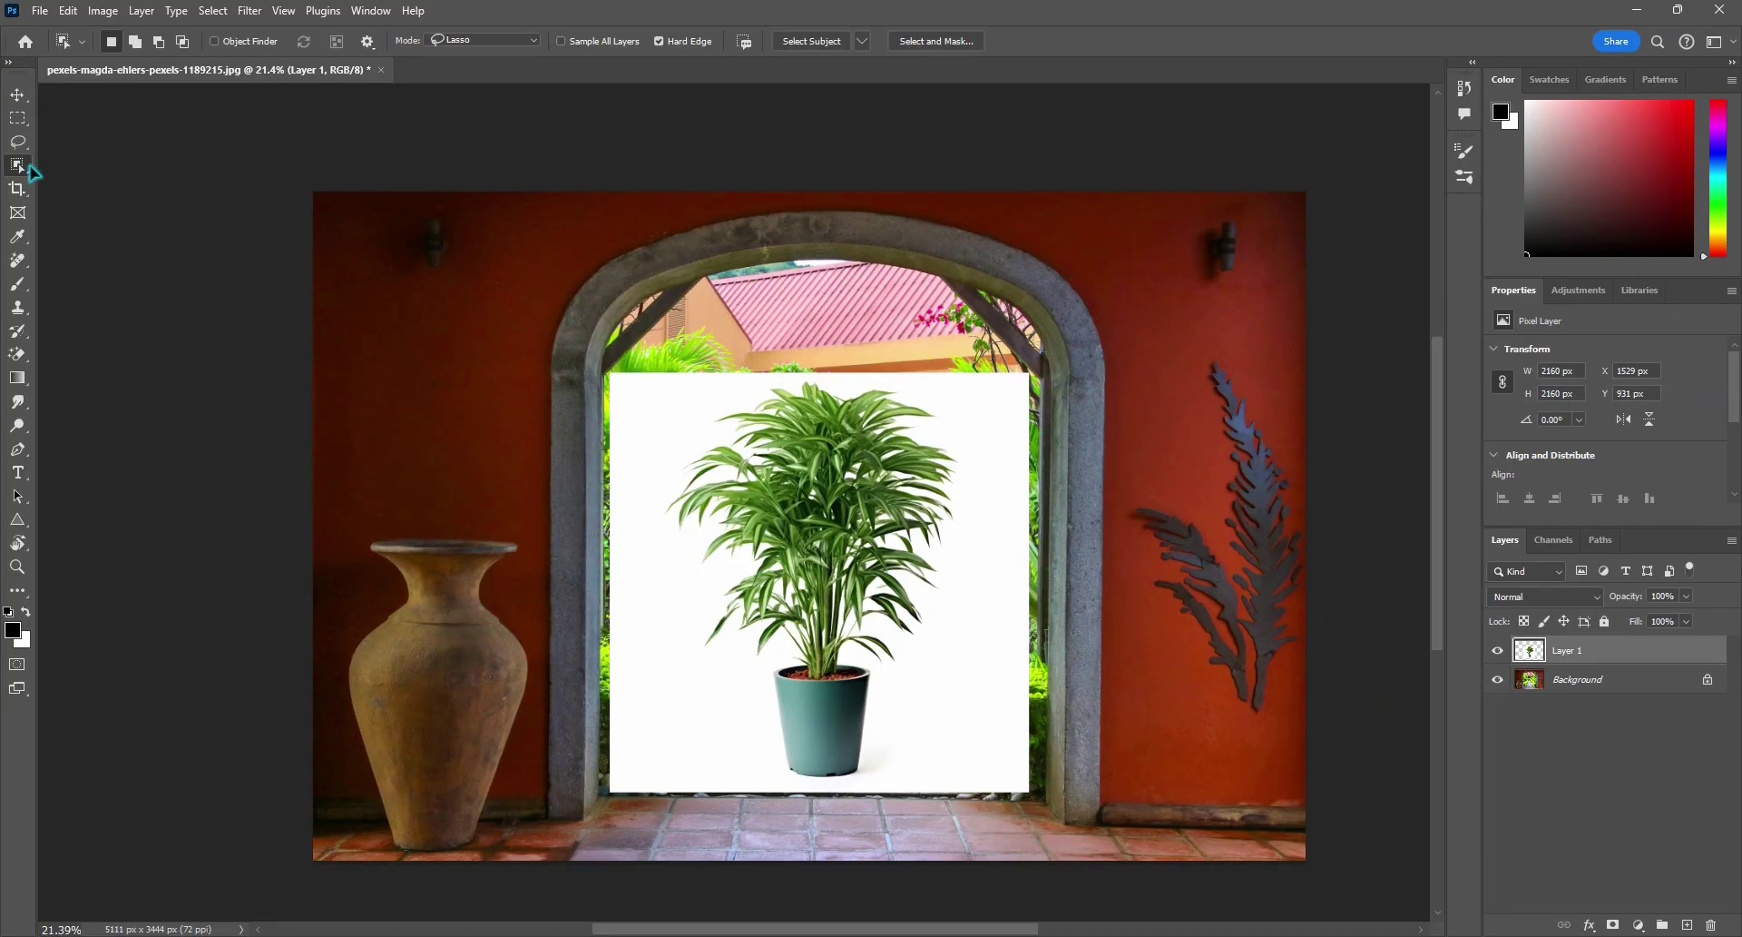
pyautogui.click(532, 42)
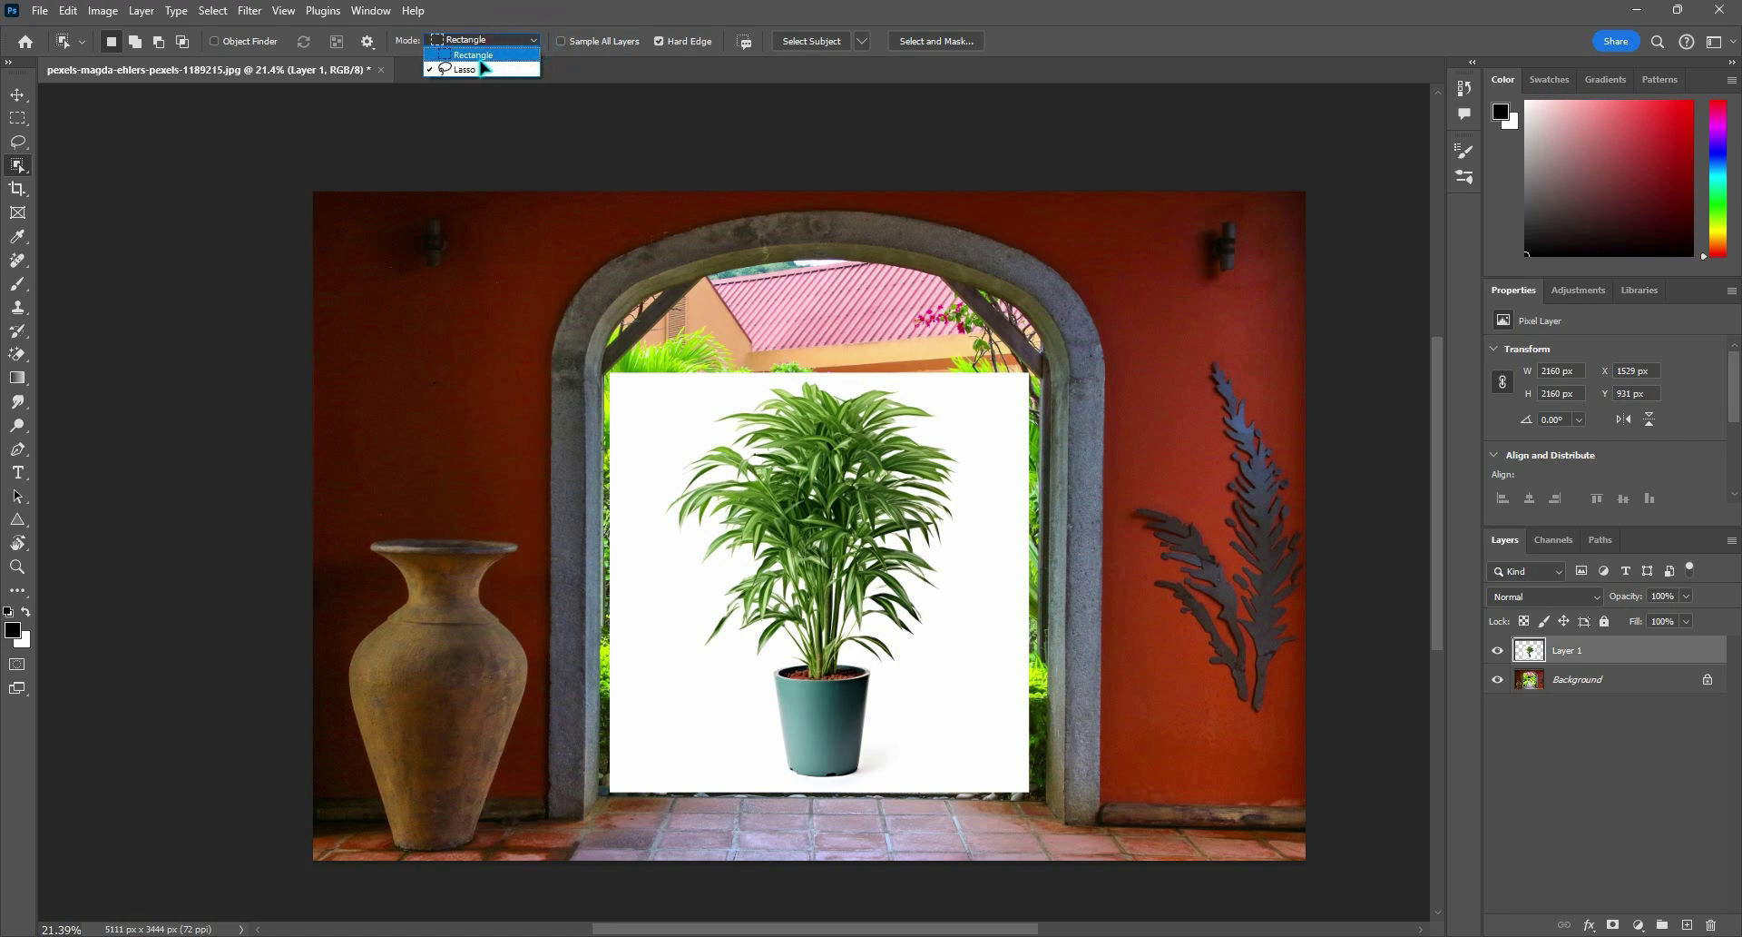
pyautogui.click(466, 62)
pyautogui.moveTo(896, 751)
pyautogui.mouseDown()
pyautogui.moveTo(972, 550)
pyautogui.moveTo(963, 409)
pyautogui.moveTo(899, 381)
pyautogui.moveTo(773, 380)
pyautogui.moveTo(691, 418)
pyautogui.moveTo(642, 522)
pyautogui.moveTo(755, 774)
pyautogui.moveTo(874, 783)
pyautogui.moveTo(897, 750)
pyautogui.mouseUp()
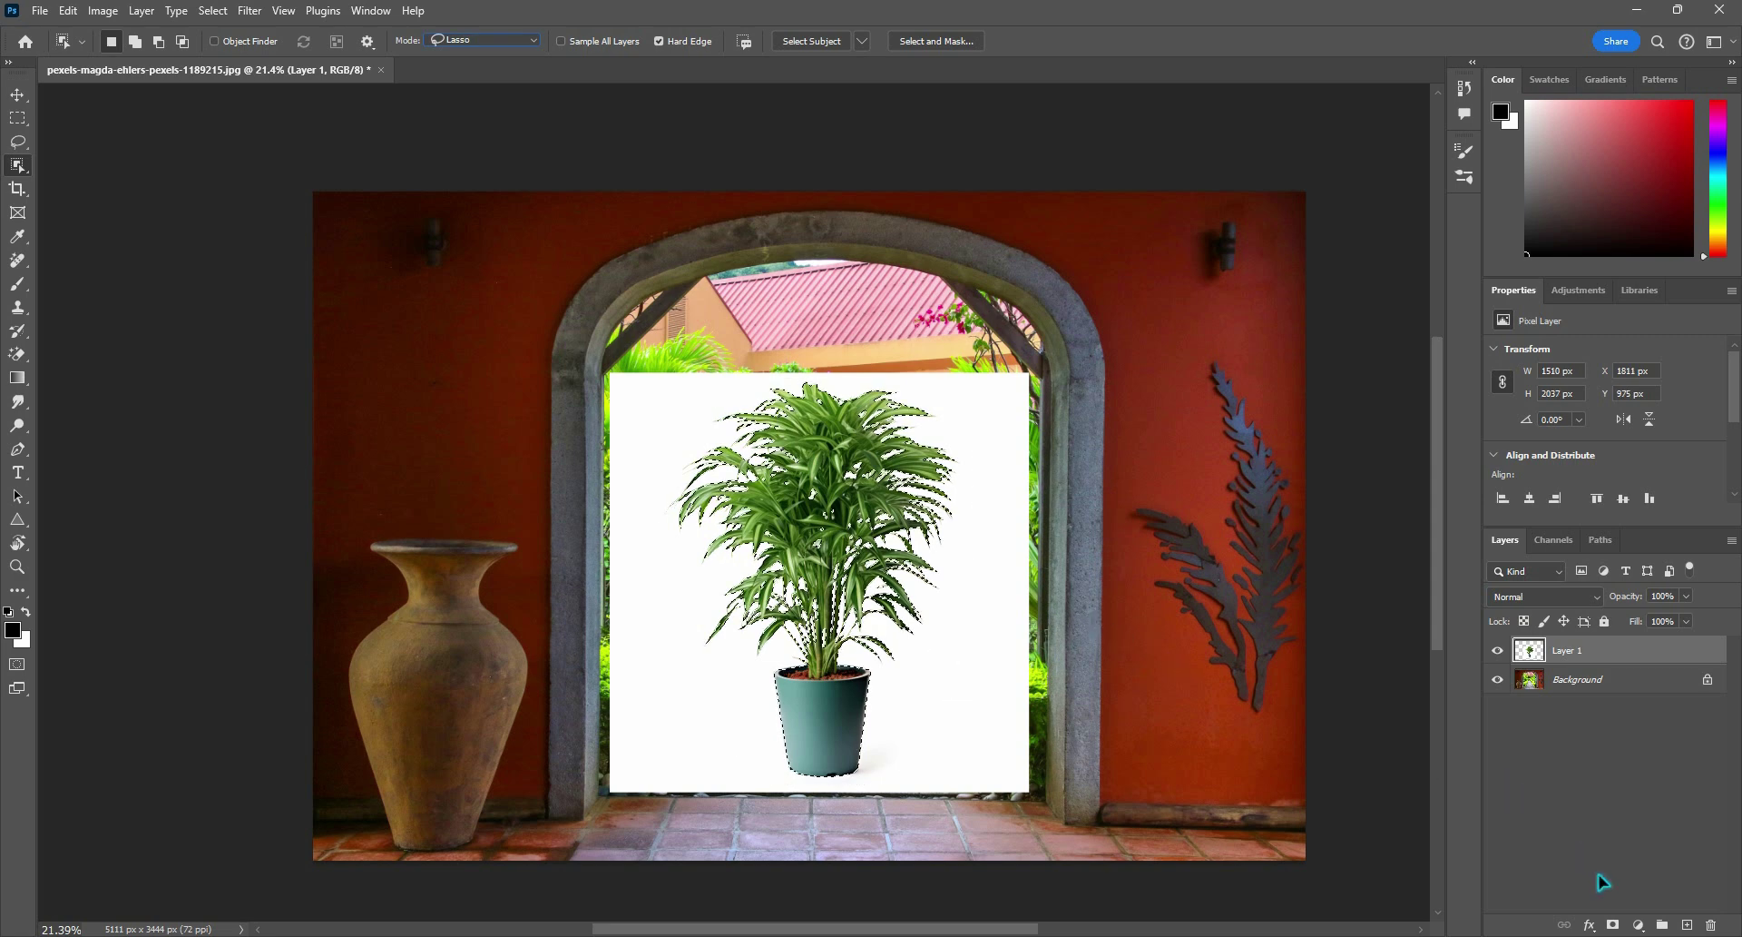
# - Add a layer mask to Layer 1 from the plant selection and inspect the cutout's edges
pyautogui.hotkey('ctrl', '1')
pyautogui.click(1620, 931)
pyautogui.moveTo(1602, 908); pyautogui.dragTo(1601, 909)
pyautogui.moveTo(1442, 766); pyautogui.dragTo(1563, 879)
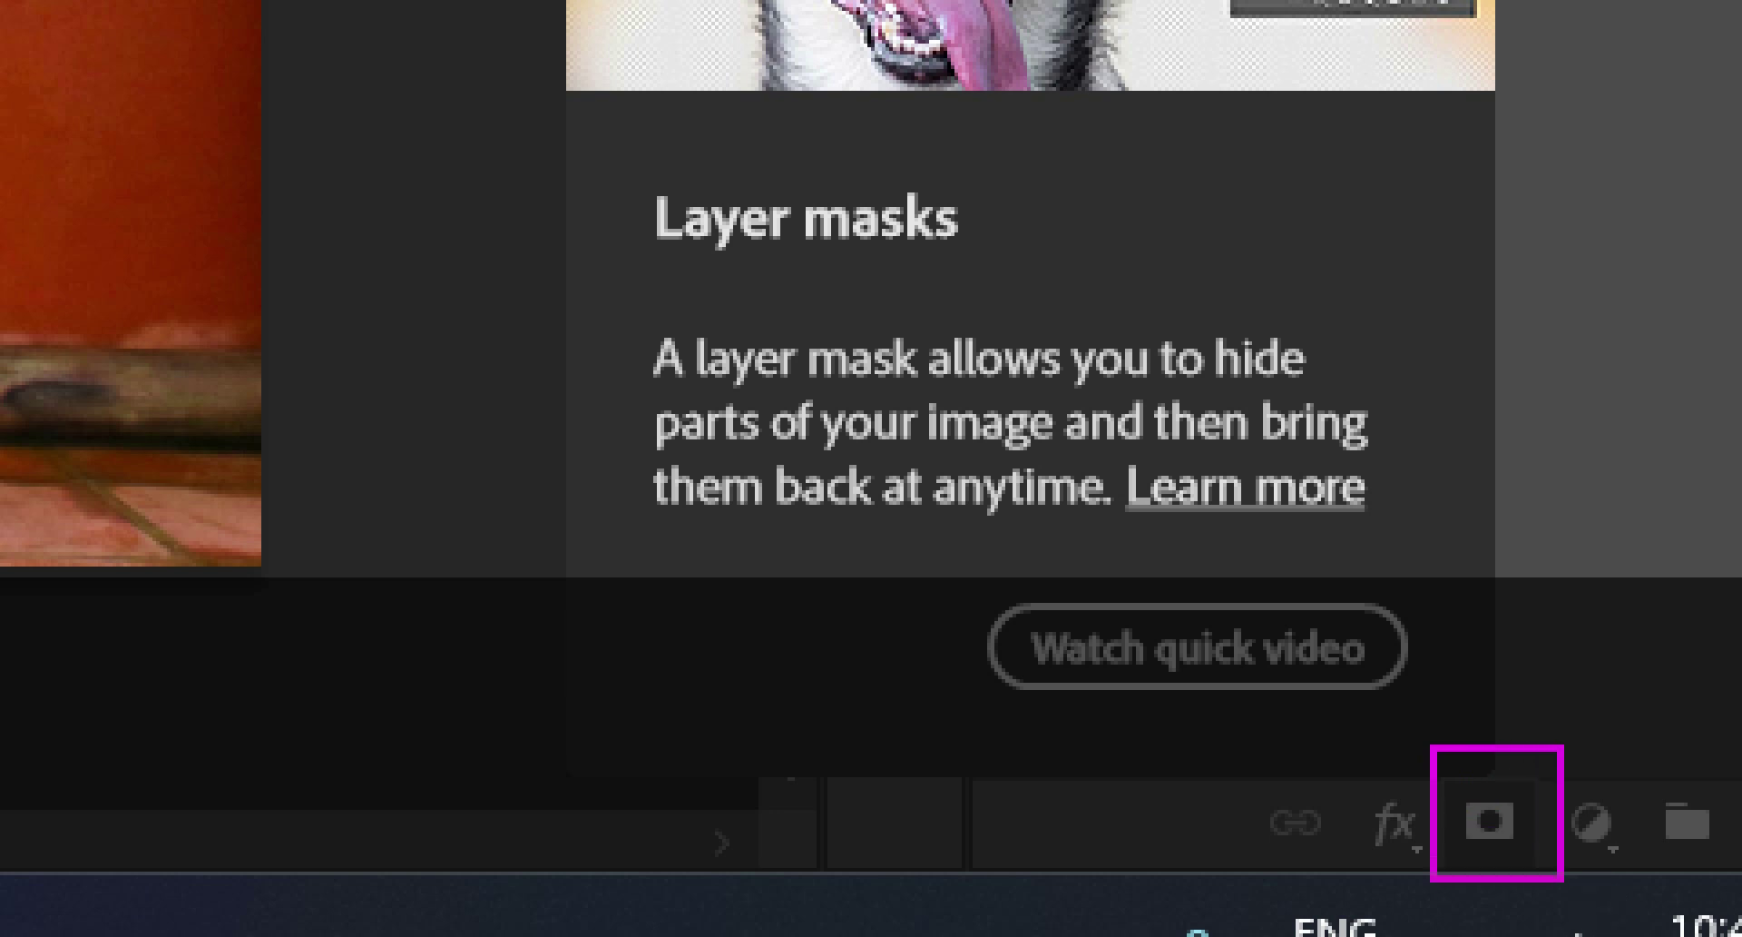
pyautogui.hotkey('ctrl', '1')
pyautogui.click(1615, 925)
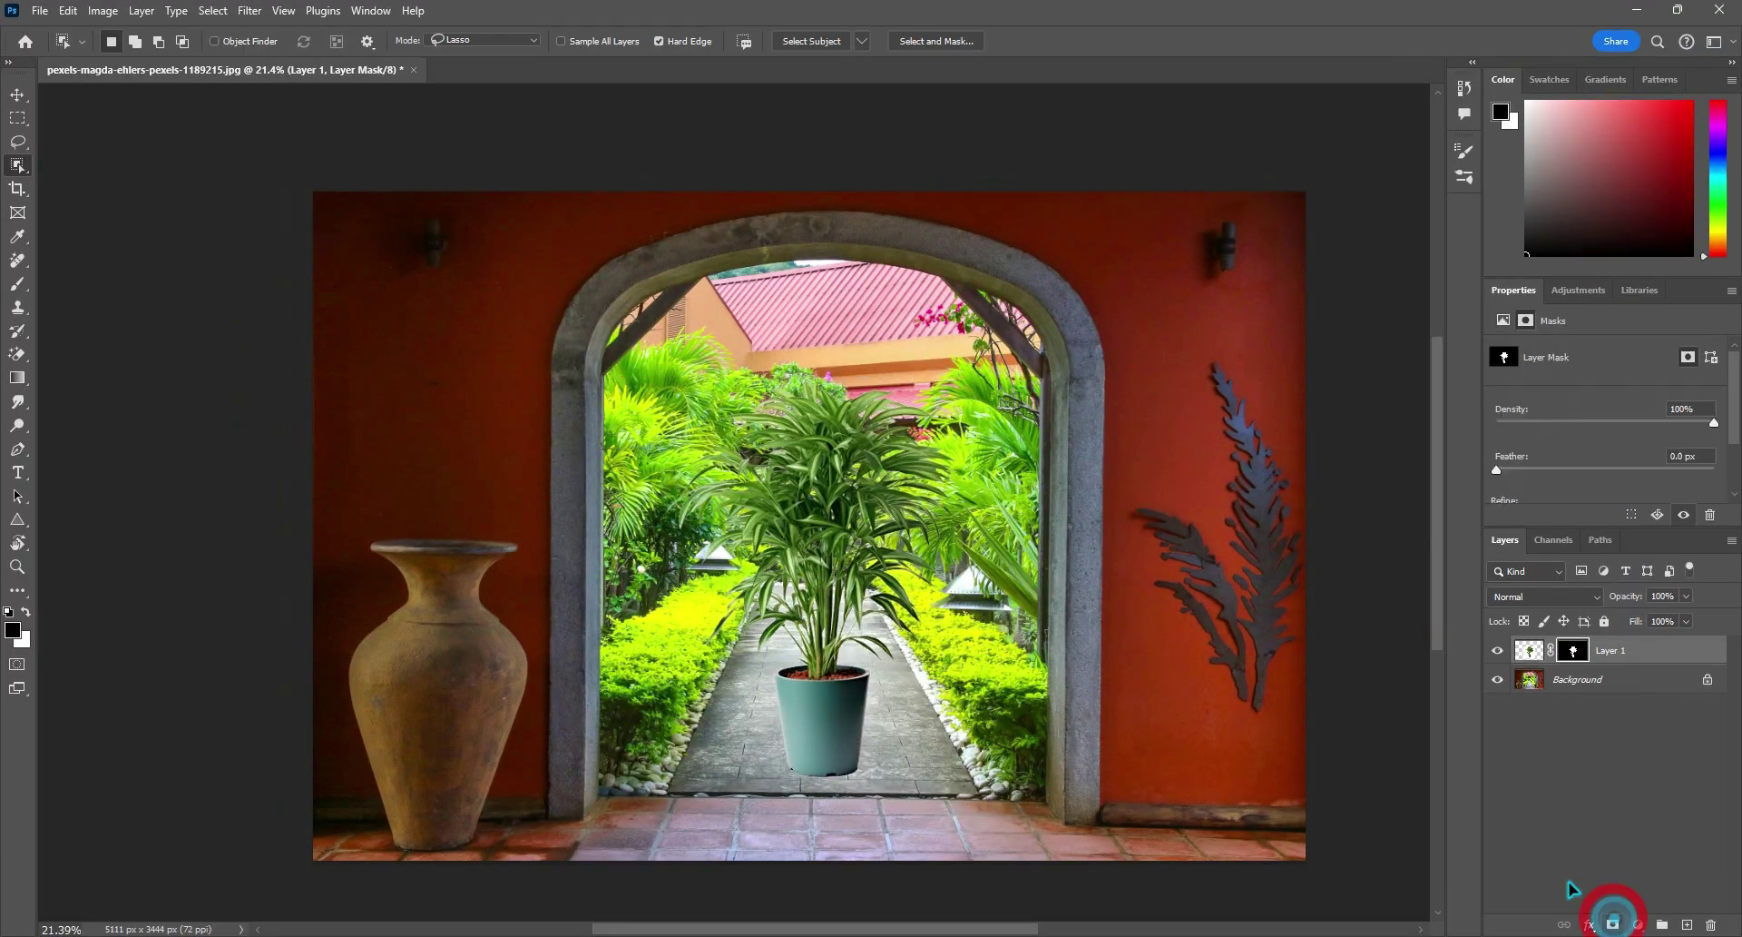
pyautogui.click(17, 566)
pyautogui.moveTo(853, 463)
pyautogui.mouseDown()
pyautogui.moveTo(967, 556)
pyautogui.moveTo(867, 440)
pyautogui.mouseUp()
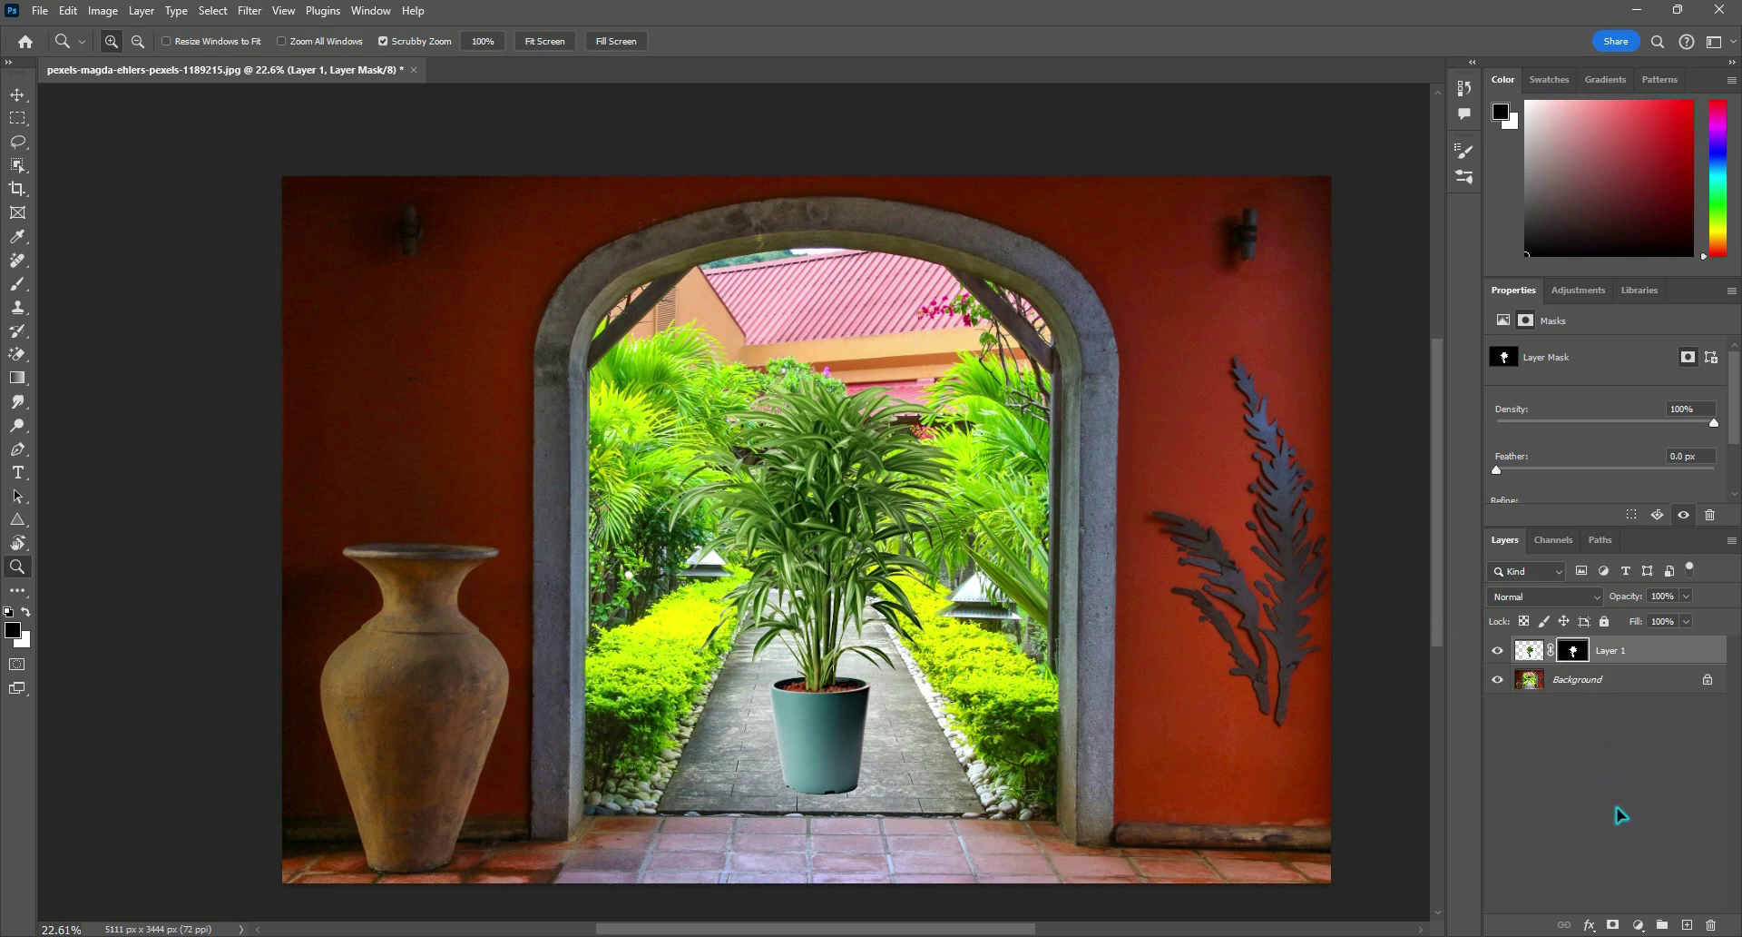
# - Add an Exposure adjustment layer above the masked plant layer and show all its settings
pyautogui.hotkey('ctrl', '1')
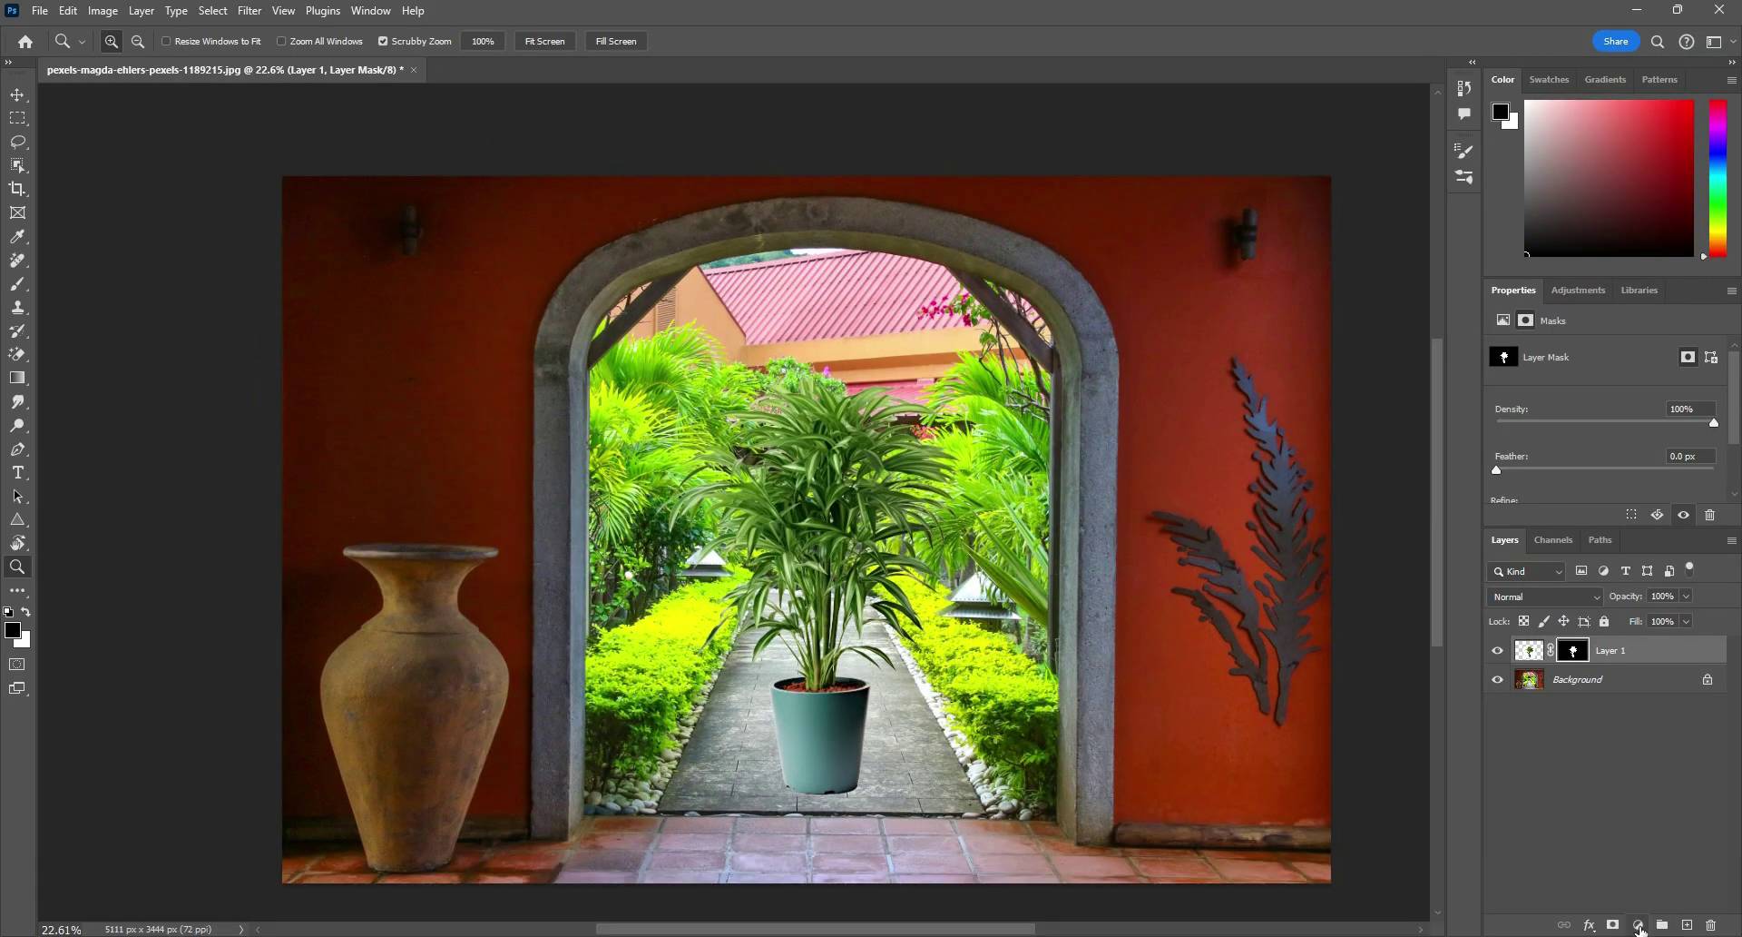
pyautogui.click(1639, 924)
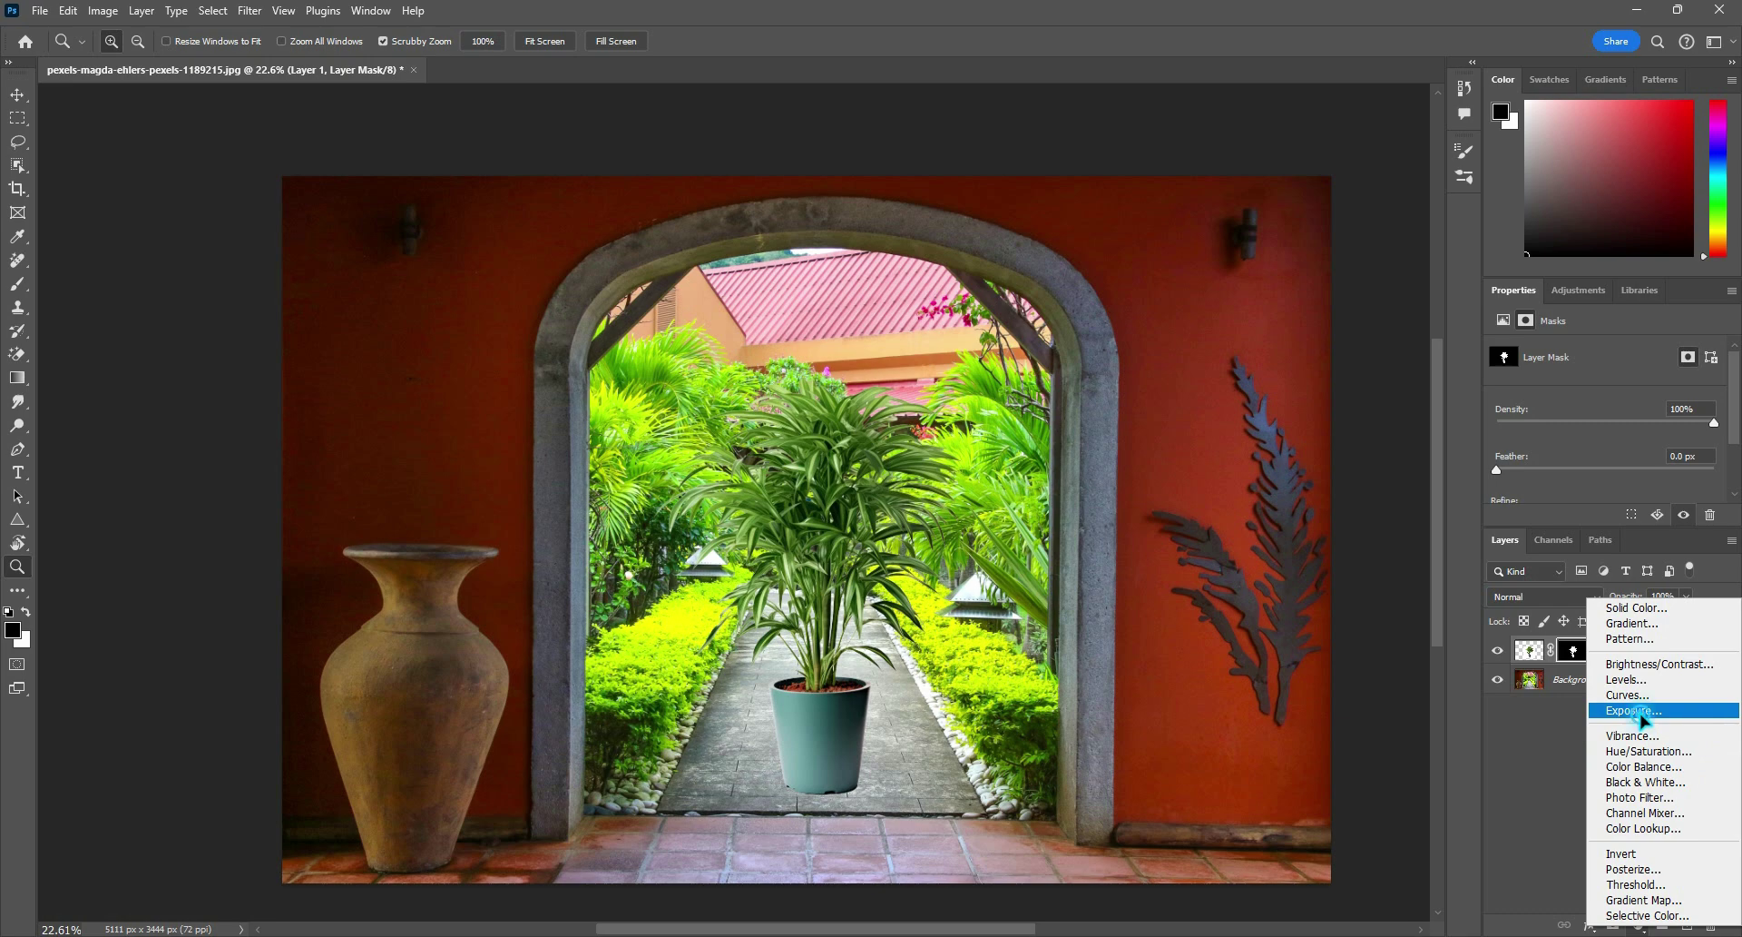
pyautogui.click(1639, 711)
pyautogui.moveTo(1696, 290)
pyautogui.mouseDown()
pyautogui.moveTo(1255, 263)
pyautogui.moveTo(1690, 260)
pyautogui.mouseUp()
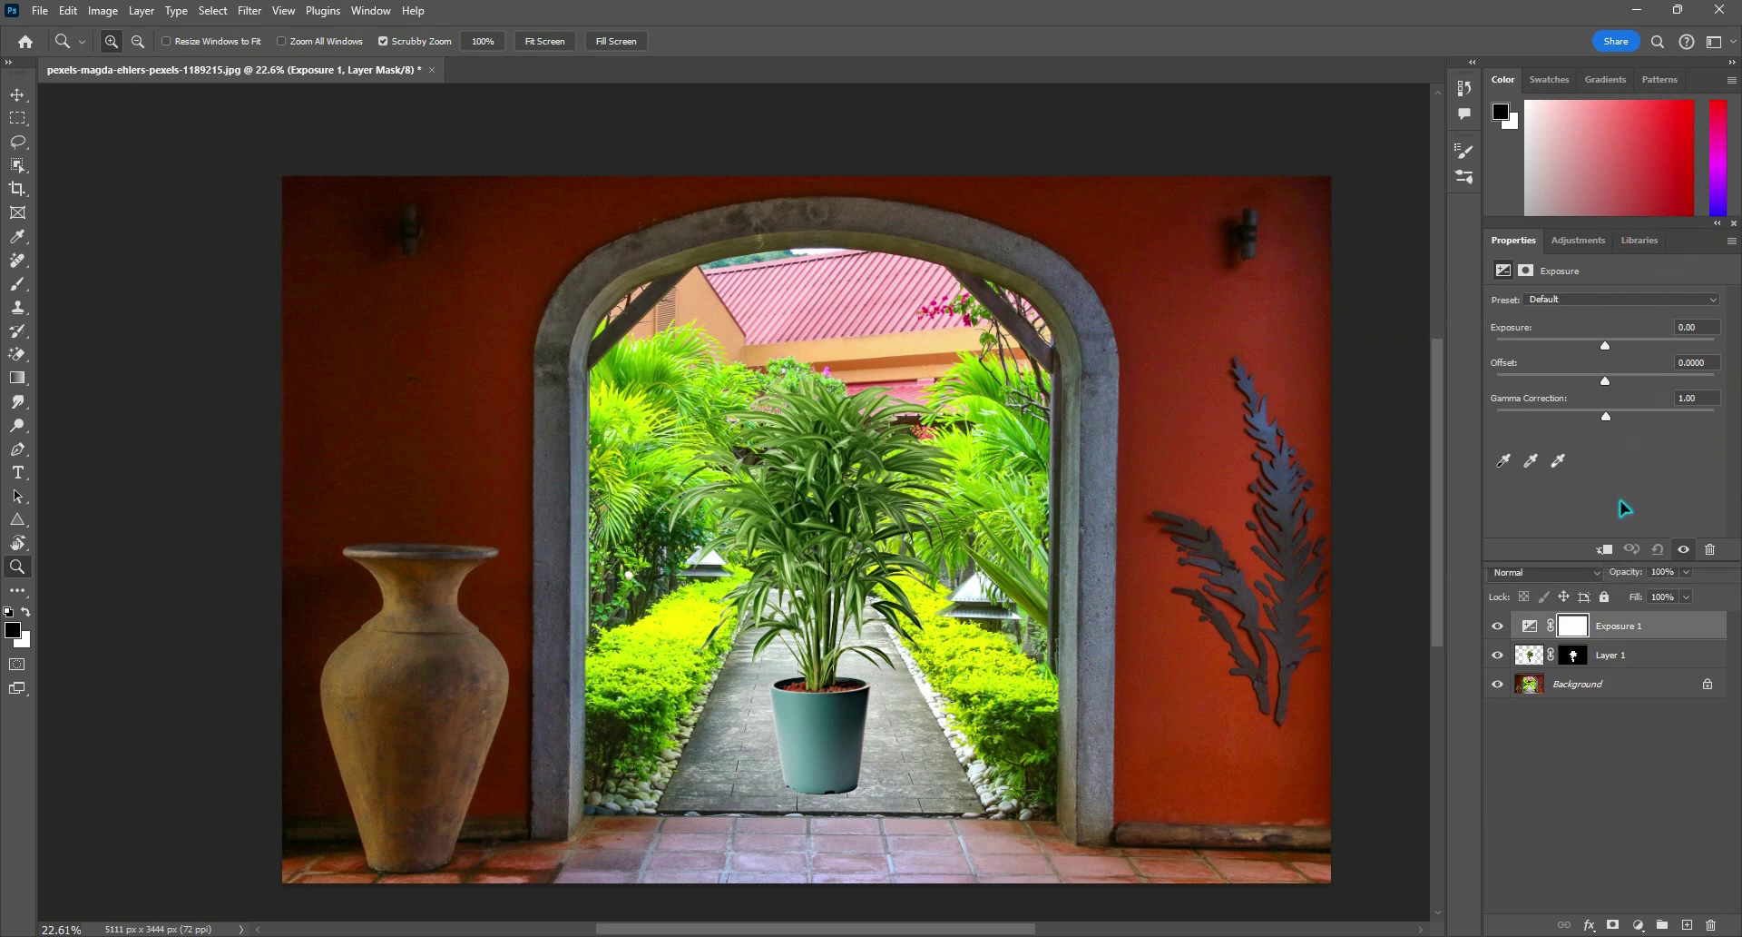
# - Clip the Exposure adjustment to Layer 1 so it affects only the plant
pyautogui.hotkey('ctrl', '1')
pyautogui.click(1606, 568)
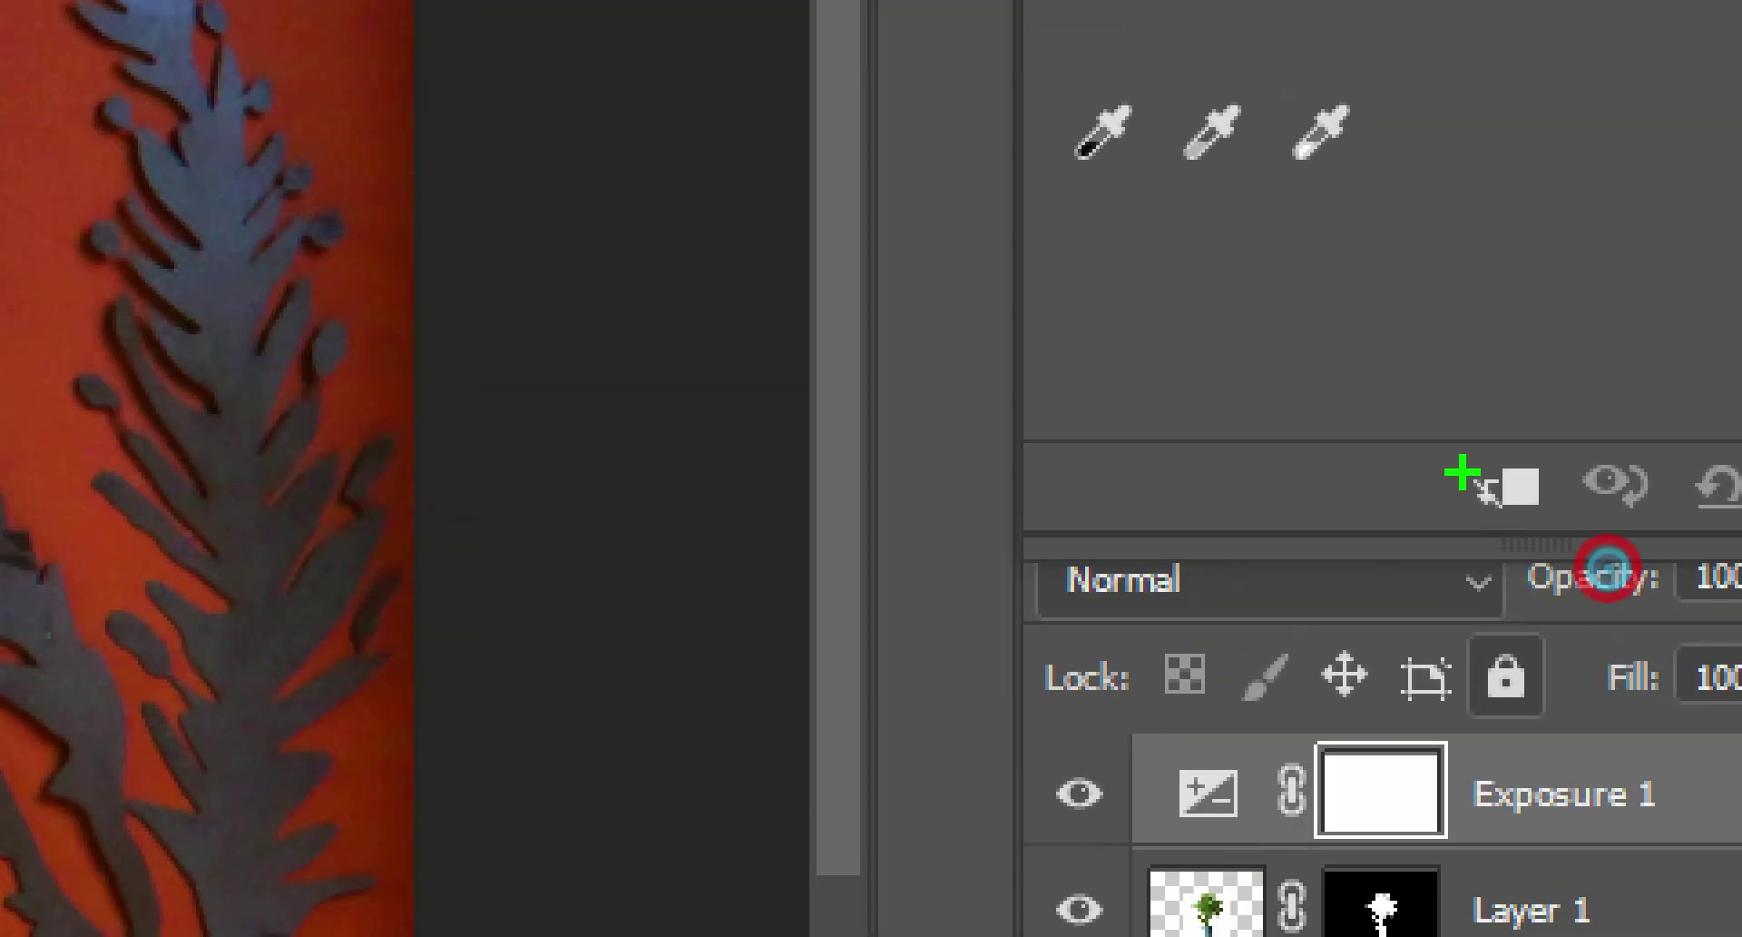
pyautogui.moveTo(1588, 526); pyautogui.dragTo(1614, 554)
pyautogui.press('g')
pyautogui.hotkey('ctrl', '1')
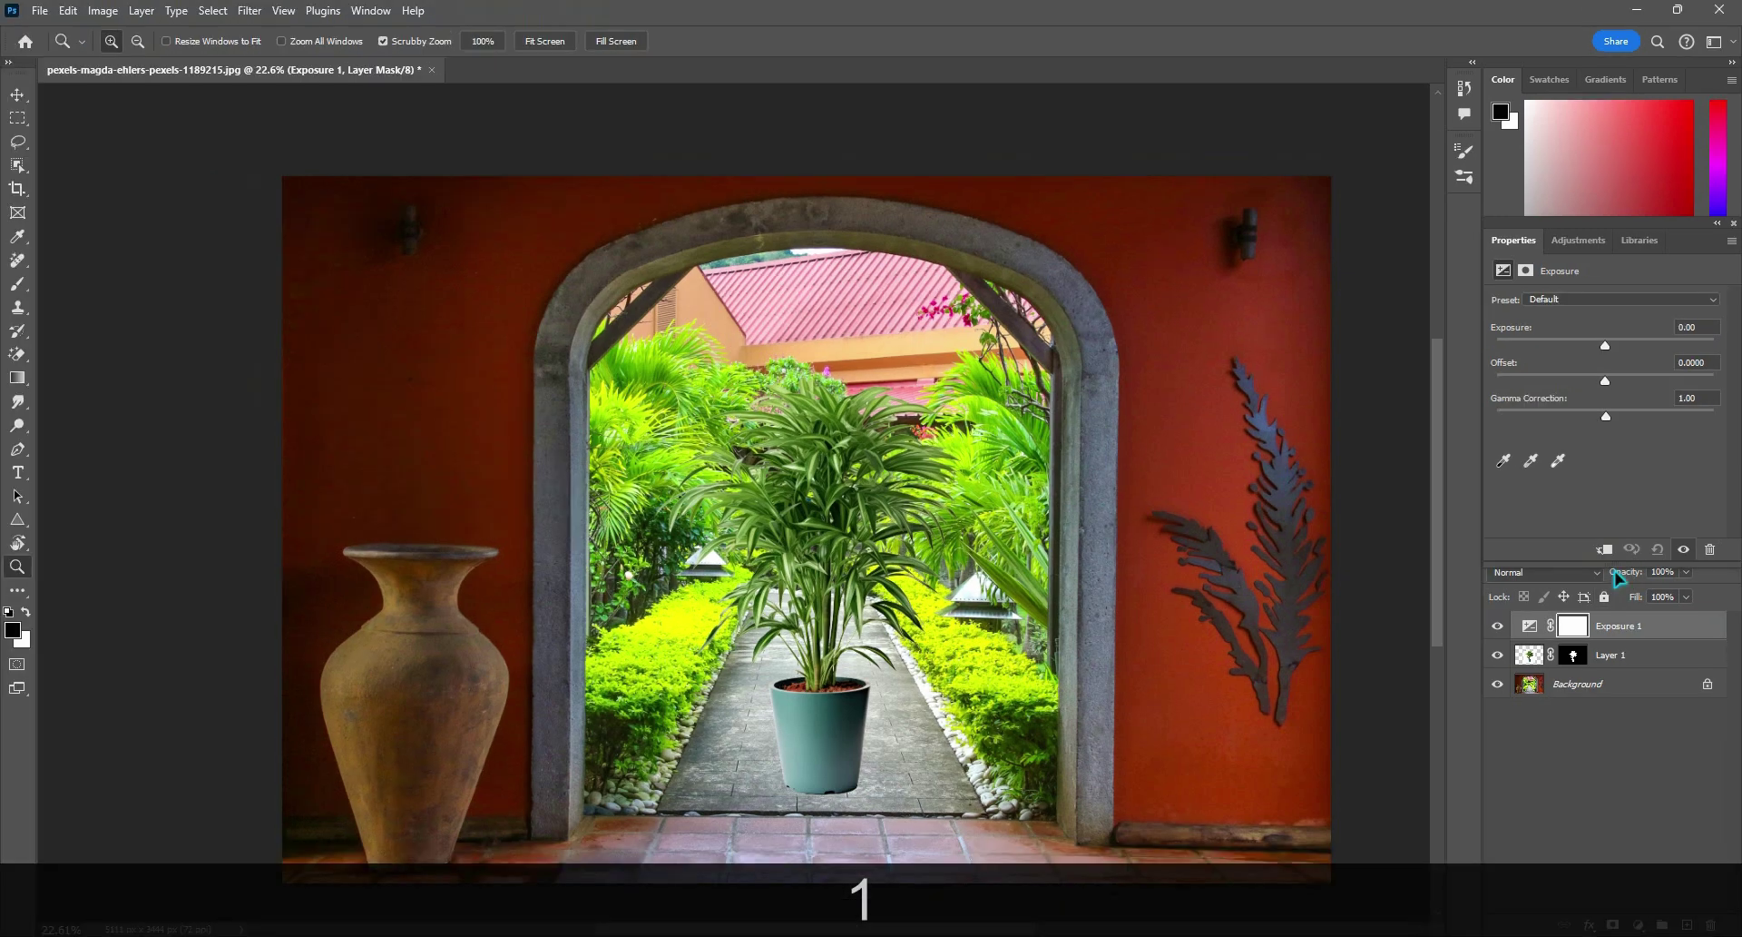
pyautogui.click(1614, 555)
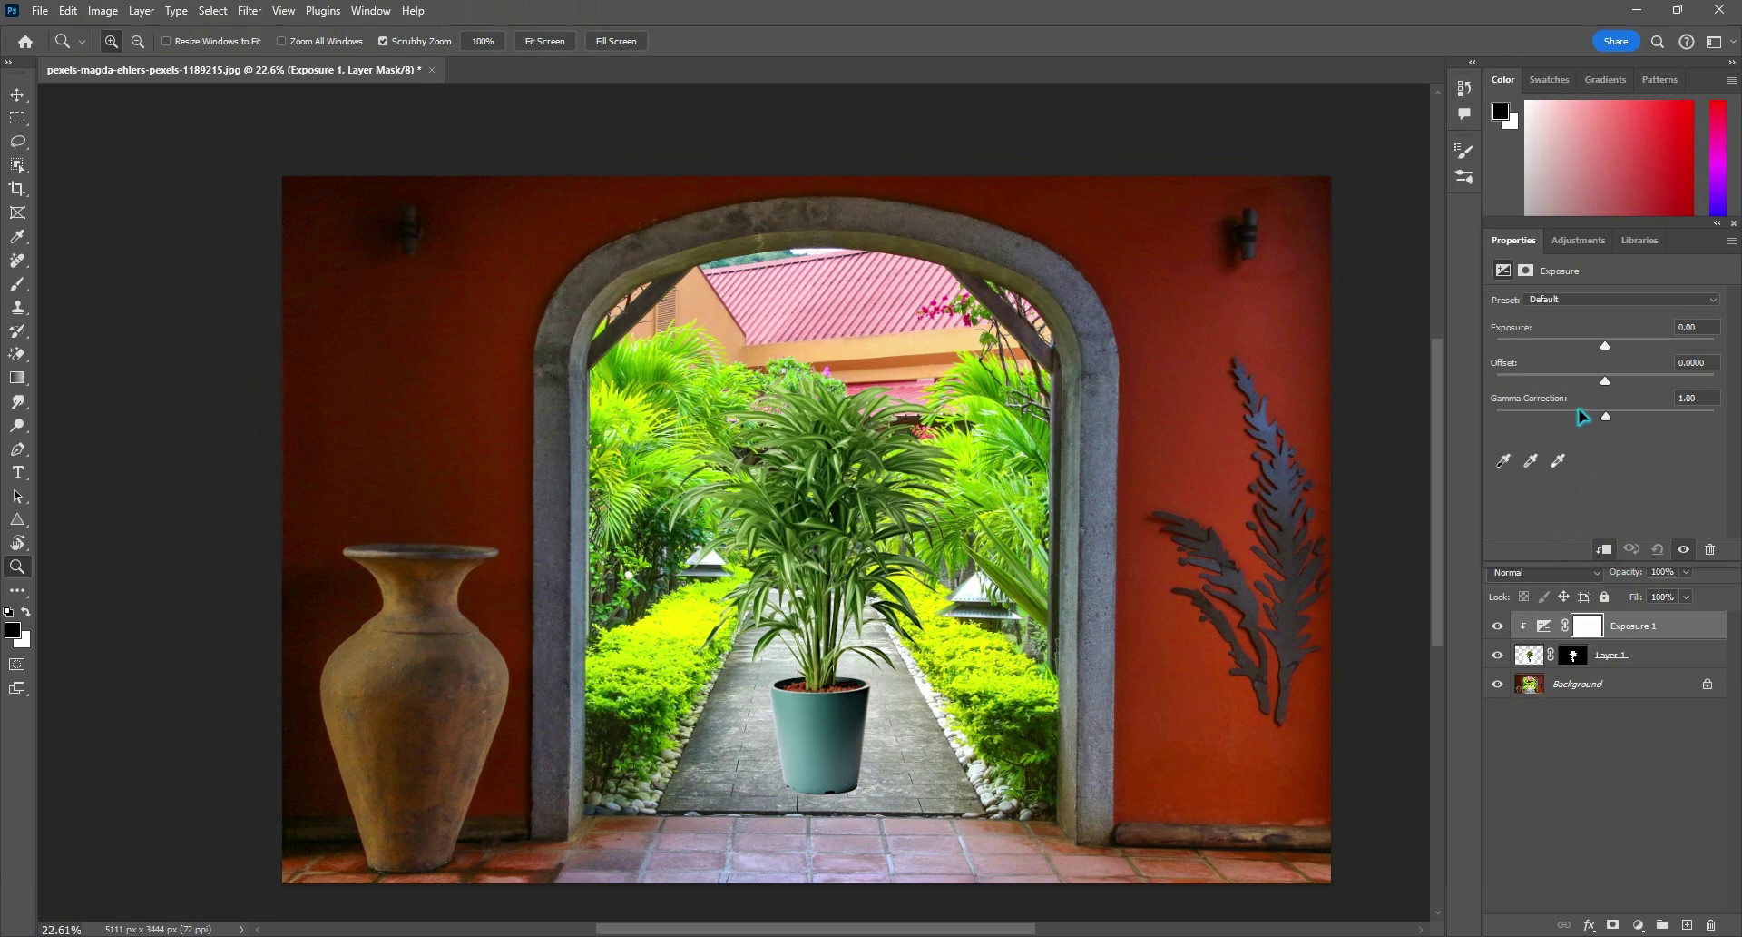
# - Set the plant's Exposure adjustment to +1.11
pyautogui.hotkey('ctrl', '1')
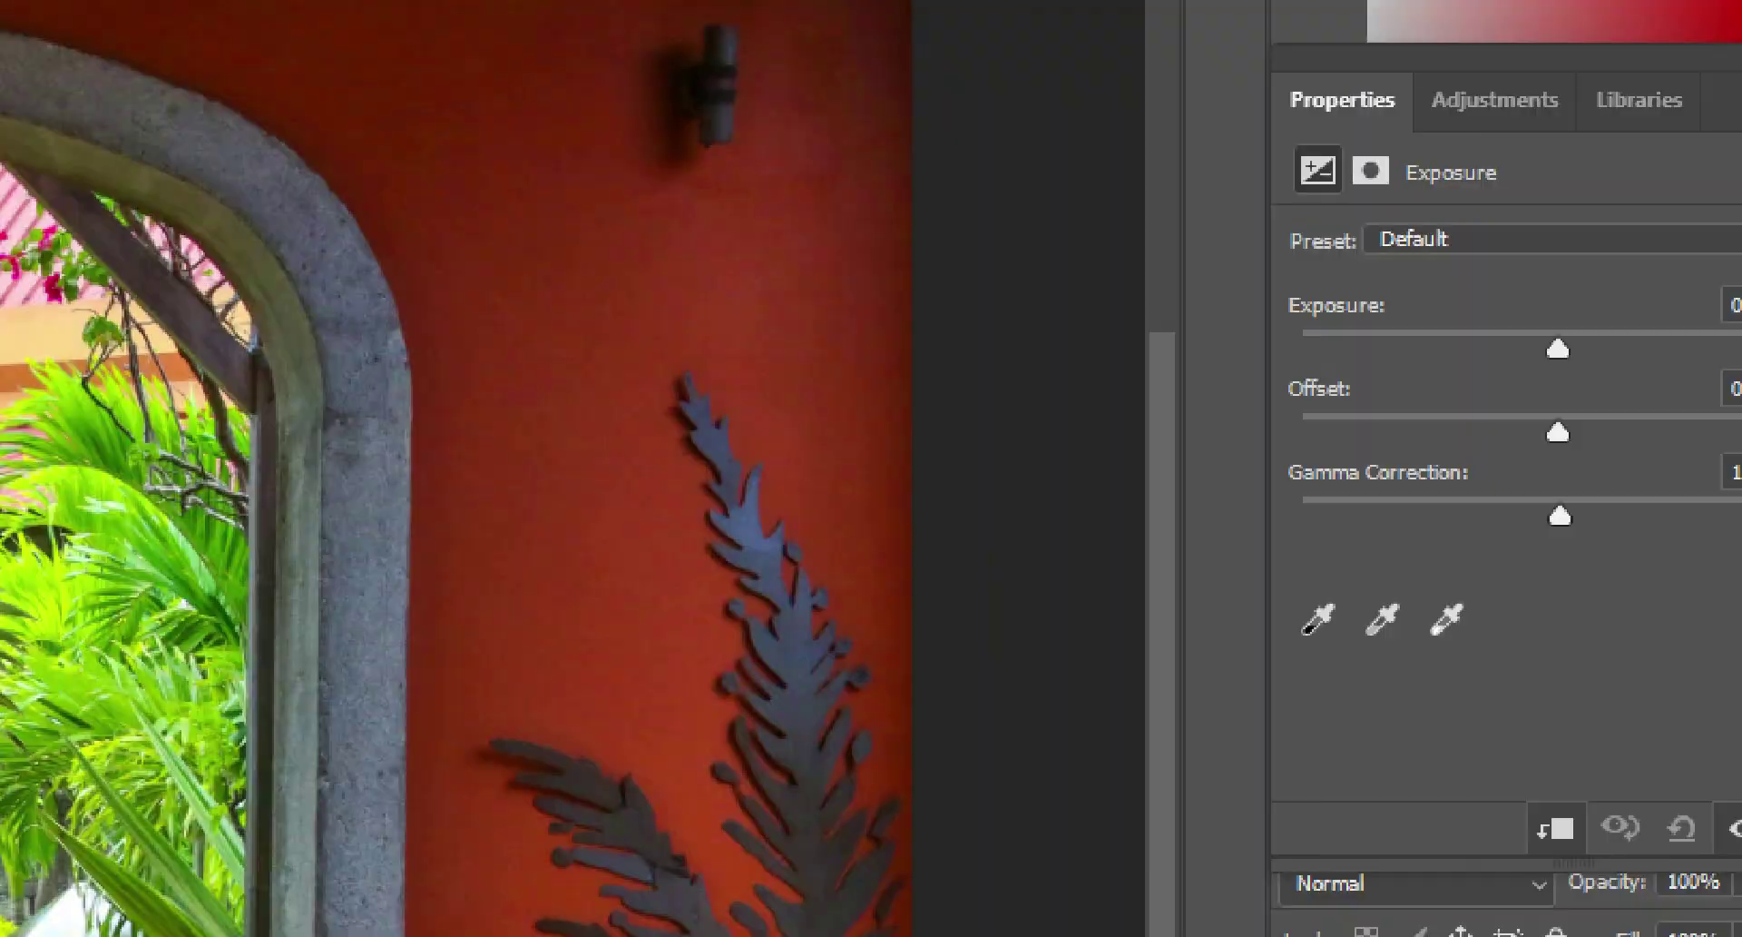
pyautogui.click(1603, 344)
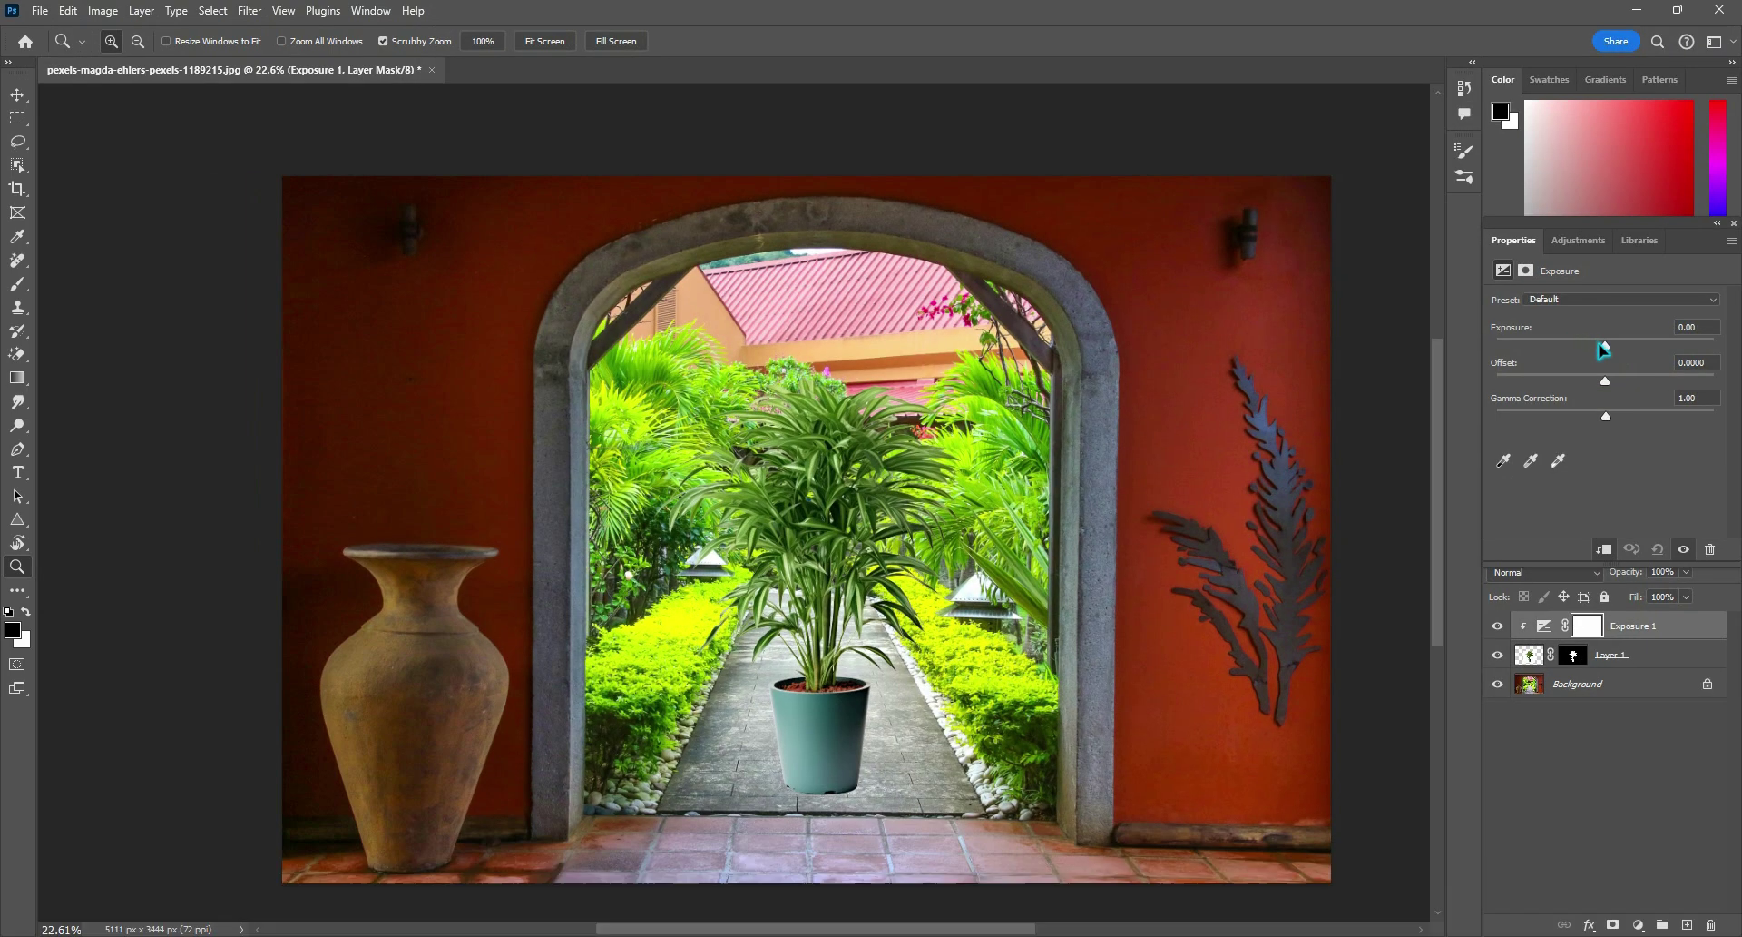
pyautogui.moveTo(1603, 346); pyautogui.dragTo(1626, 350)
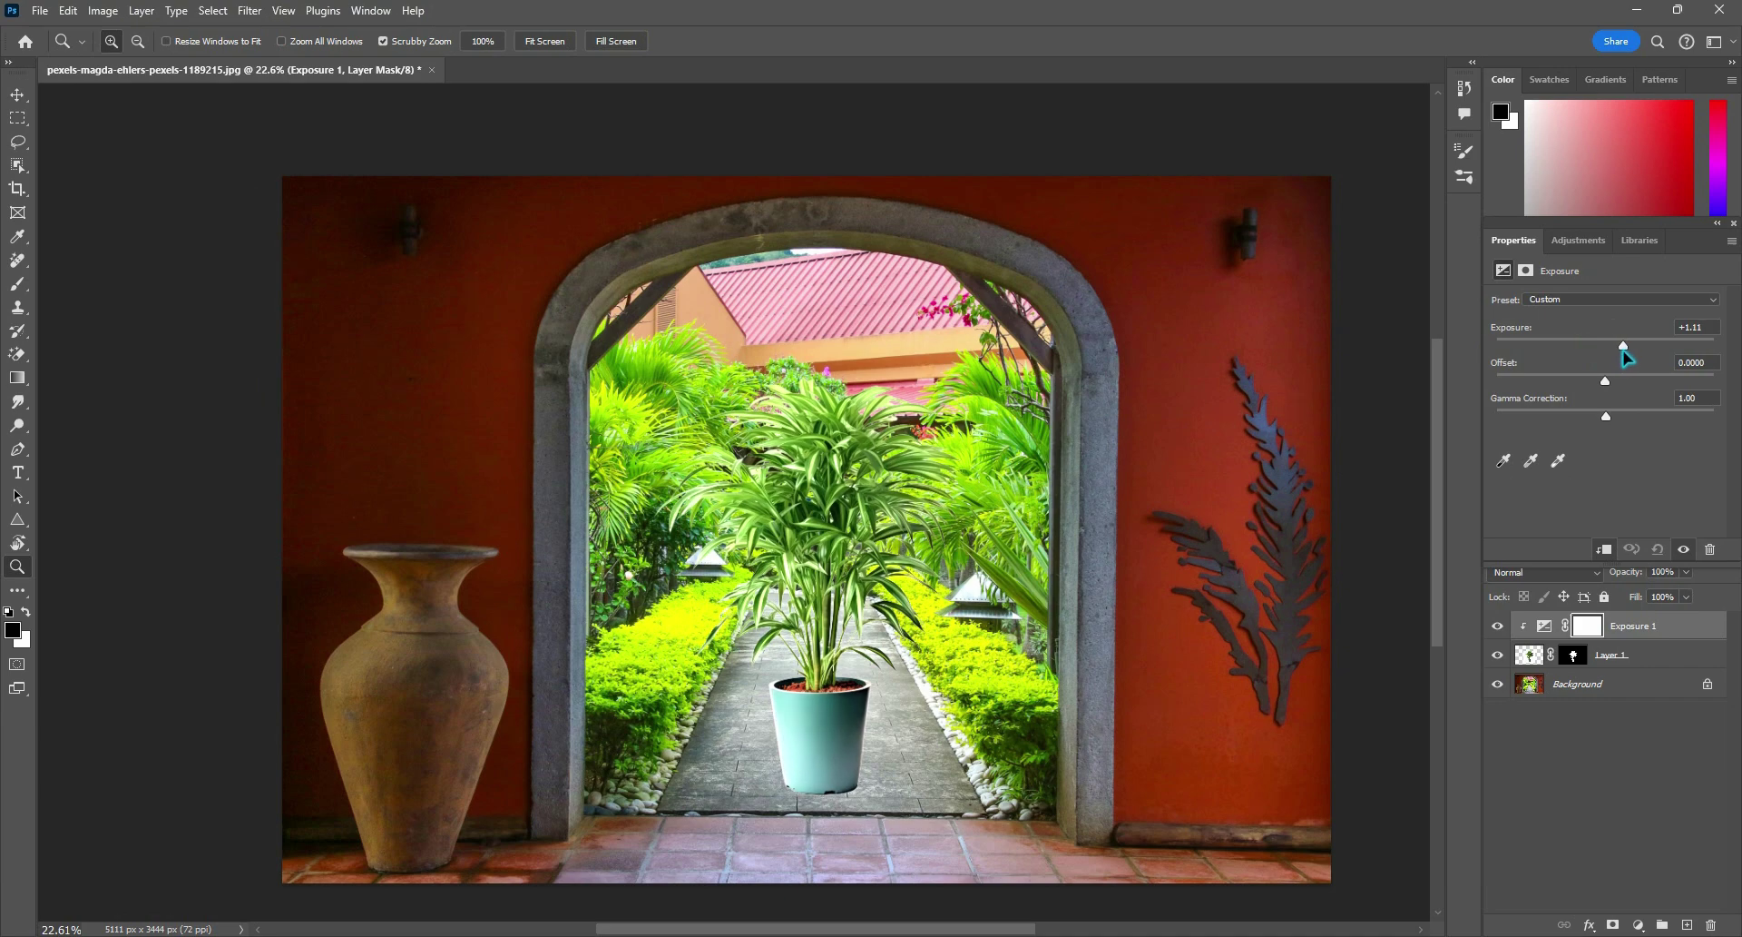
pyautogui.click(1622, 349)
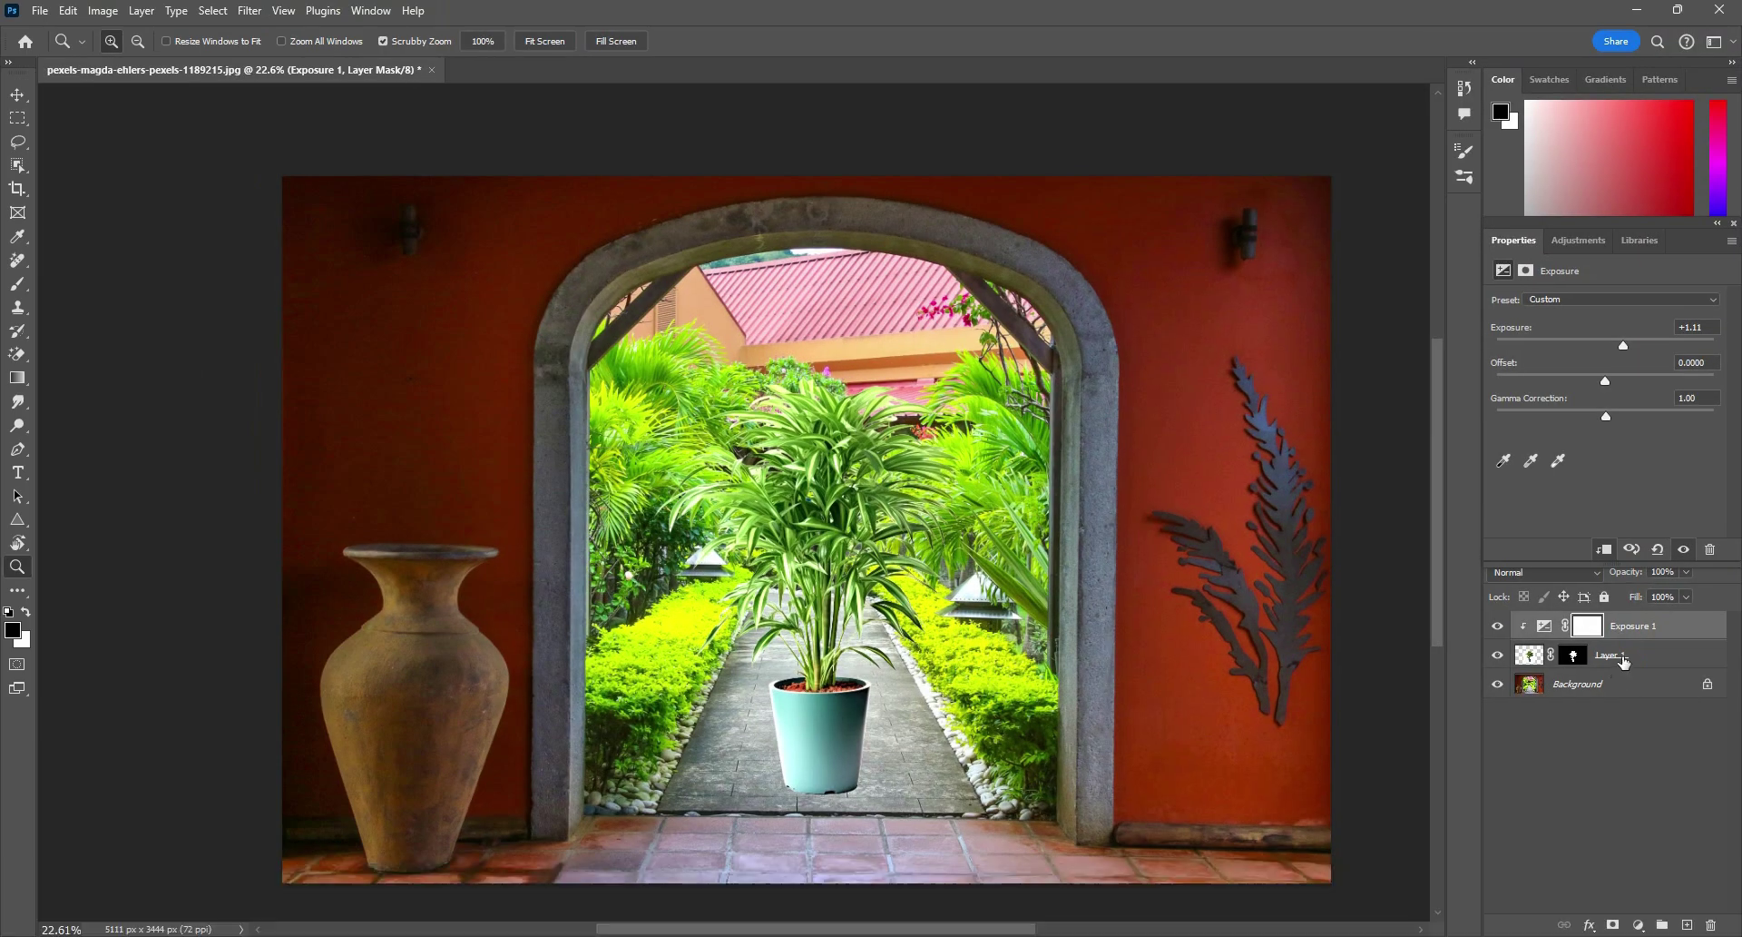
# - Create a new empty layer and place it between Layer 1 and the Background
pyautogui.click(1625, 662)
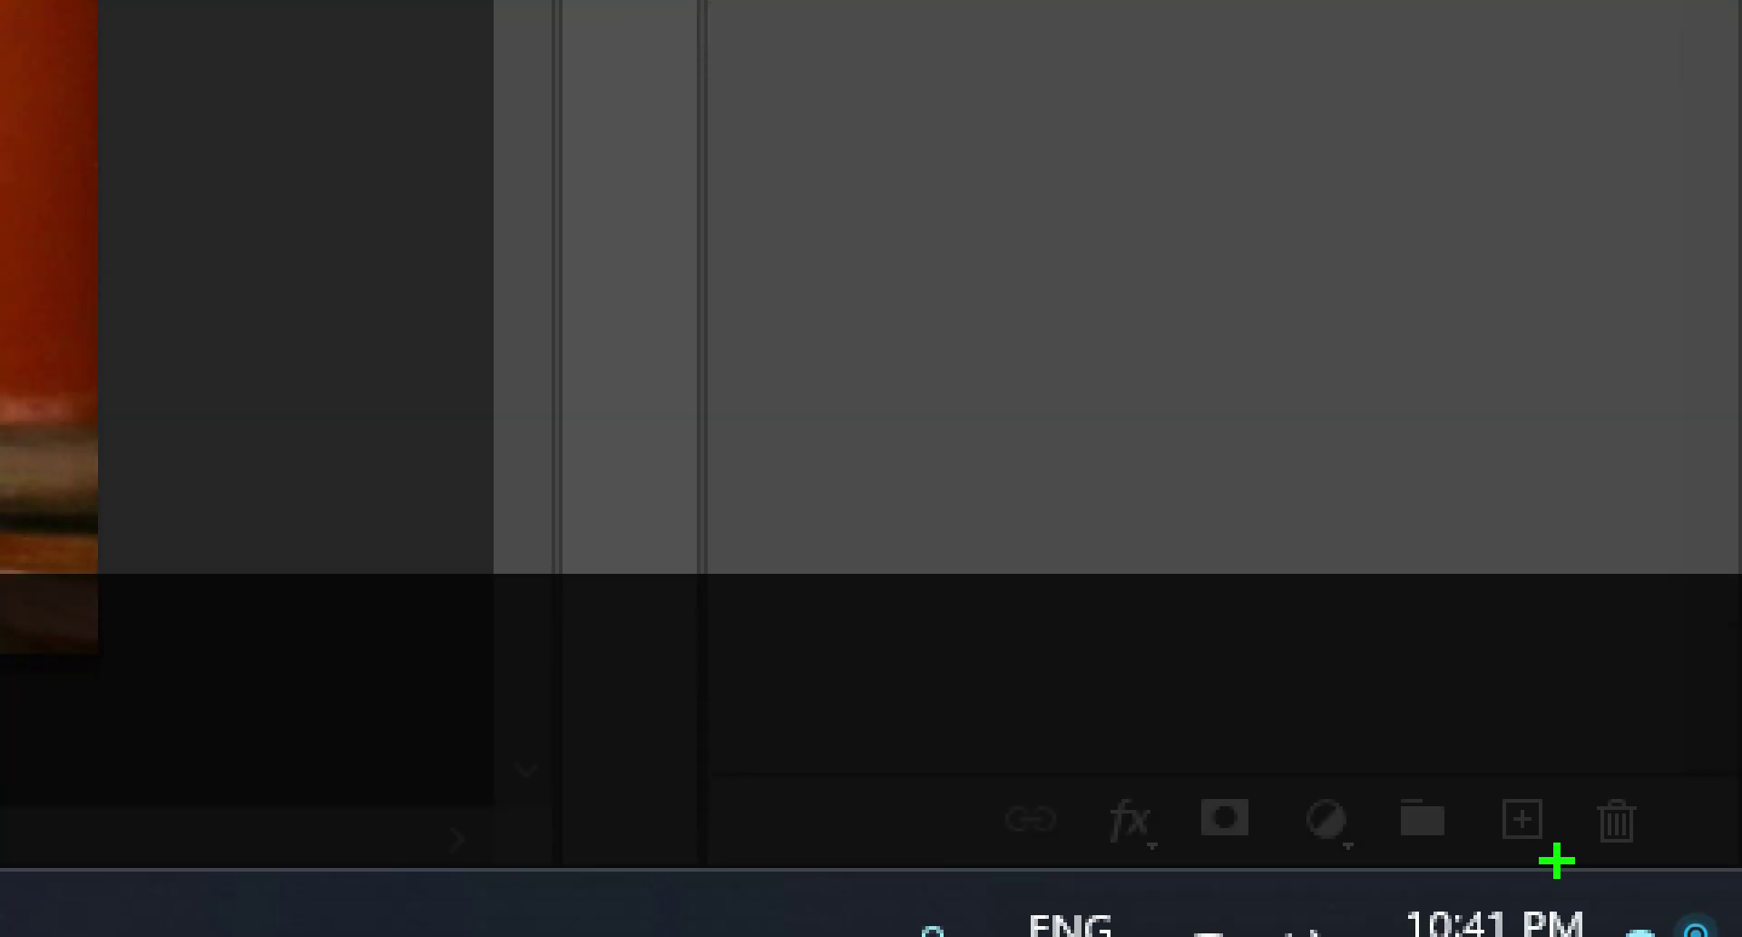
pyautogui.moveTo(1482, 747)
pyautogui.mouseDown()
pyautogui.moveTo(1555, 852)
pyautogui.moveTo(1592, 867)
pyautogui.mouseUp()
pyautogui.hotkey('ctrl', '1')
pyautogui.click(1687, 924)
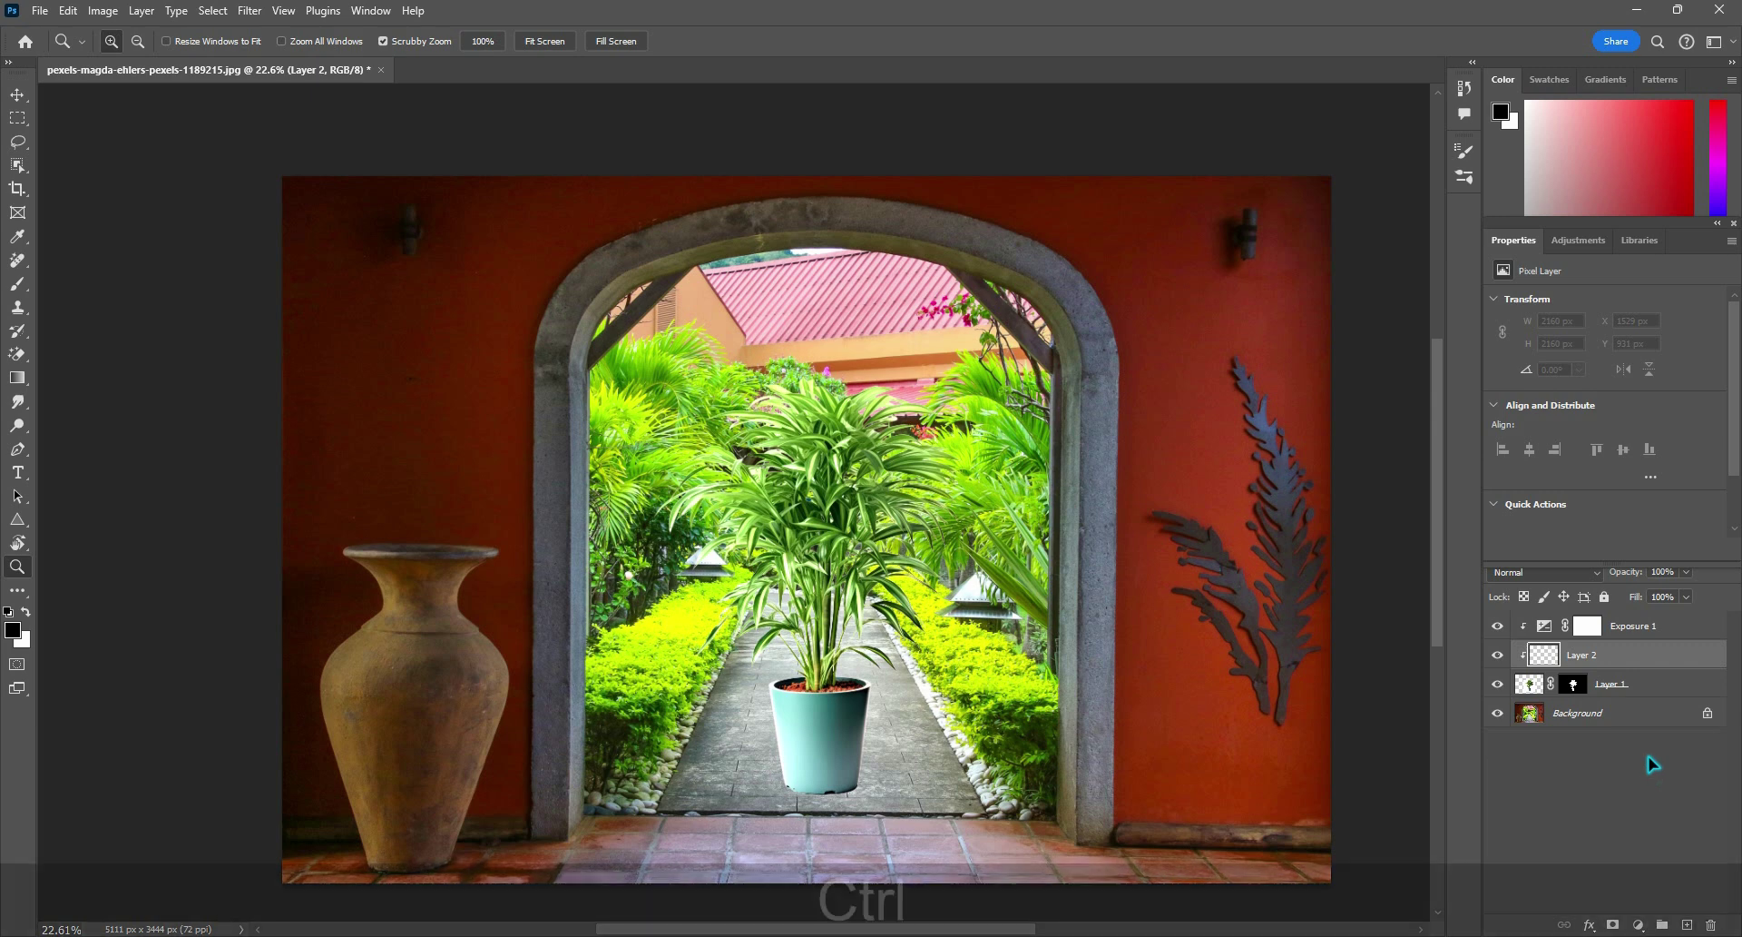
pyautogui.hotkey('ctrl', '[')
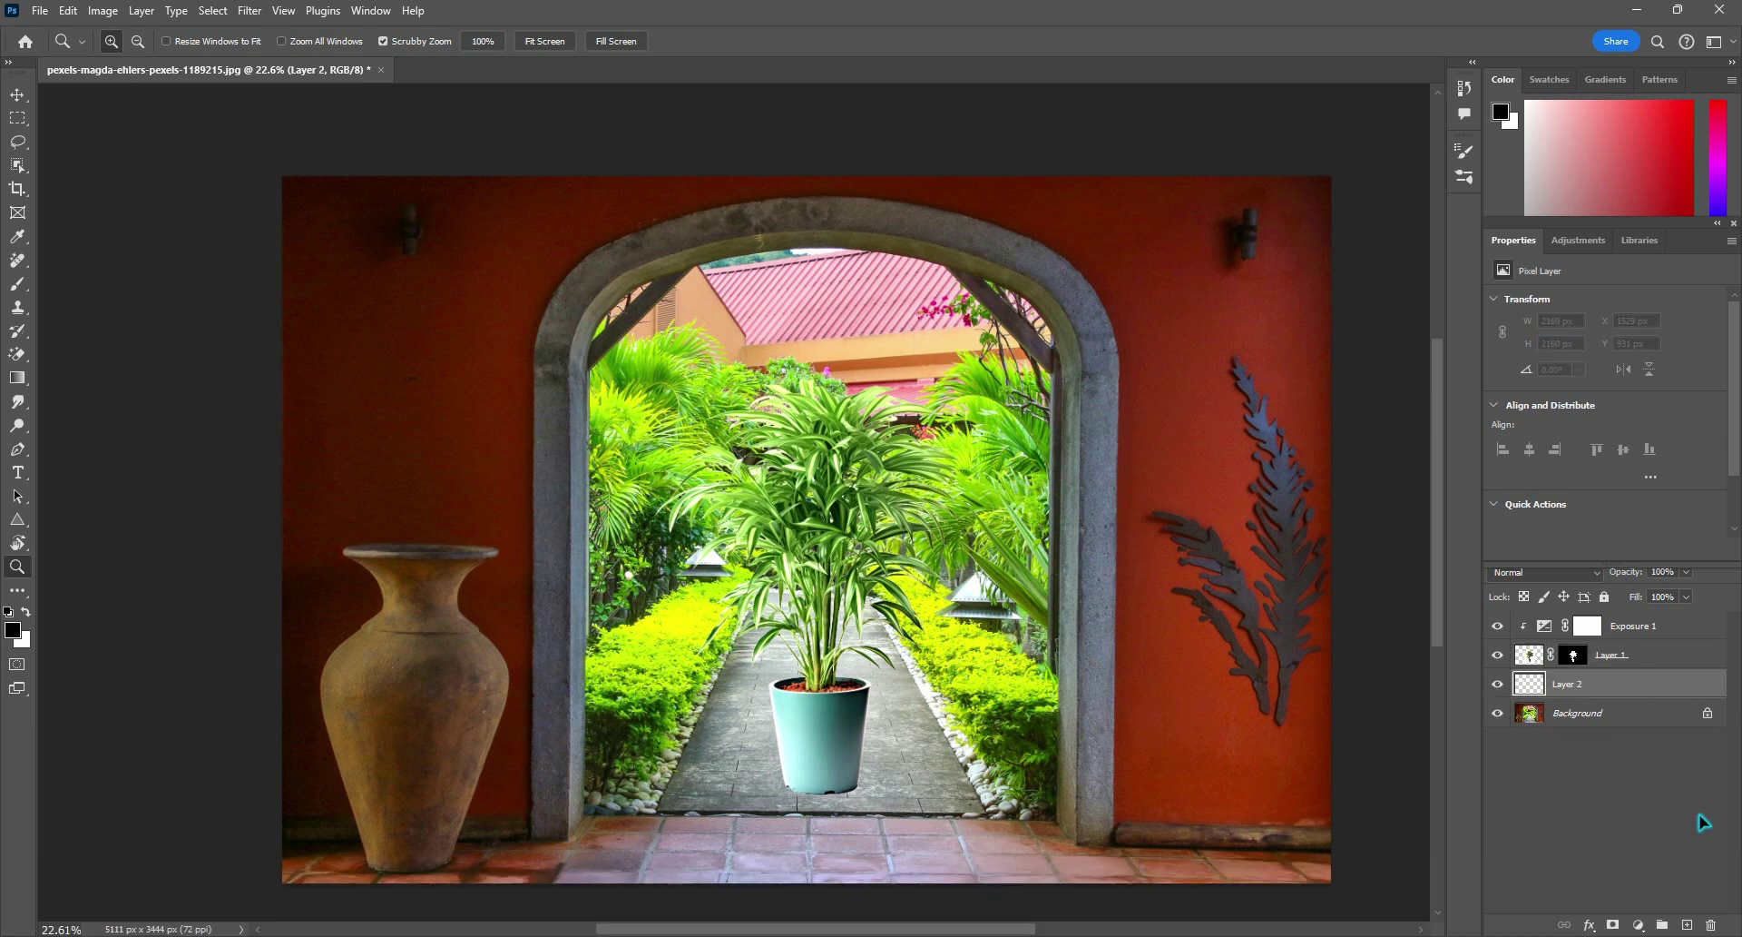
pyautogui.hotkey('ctrl', '1')
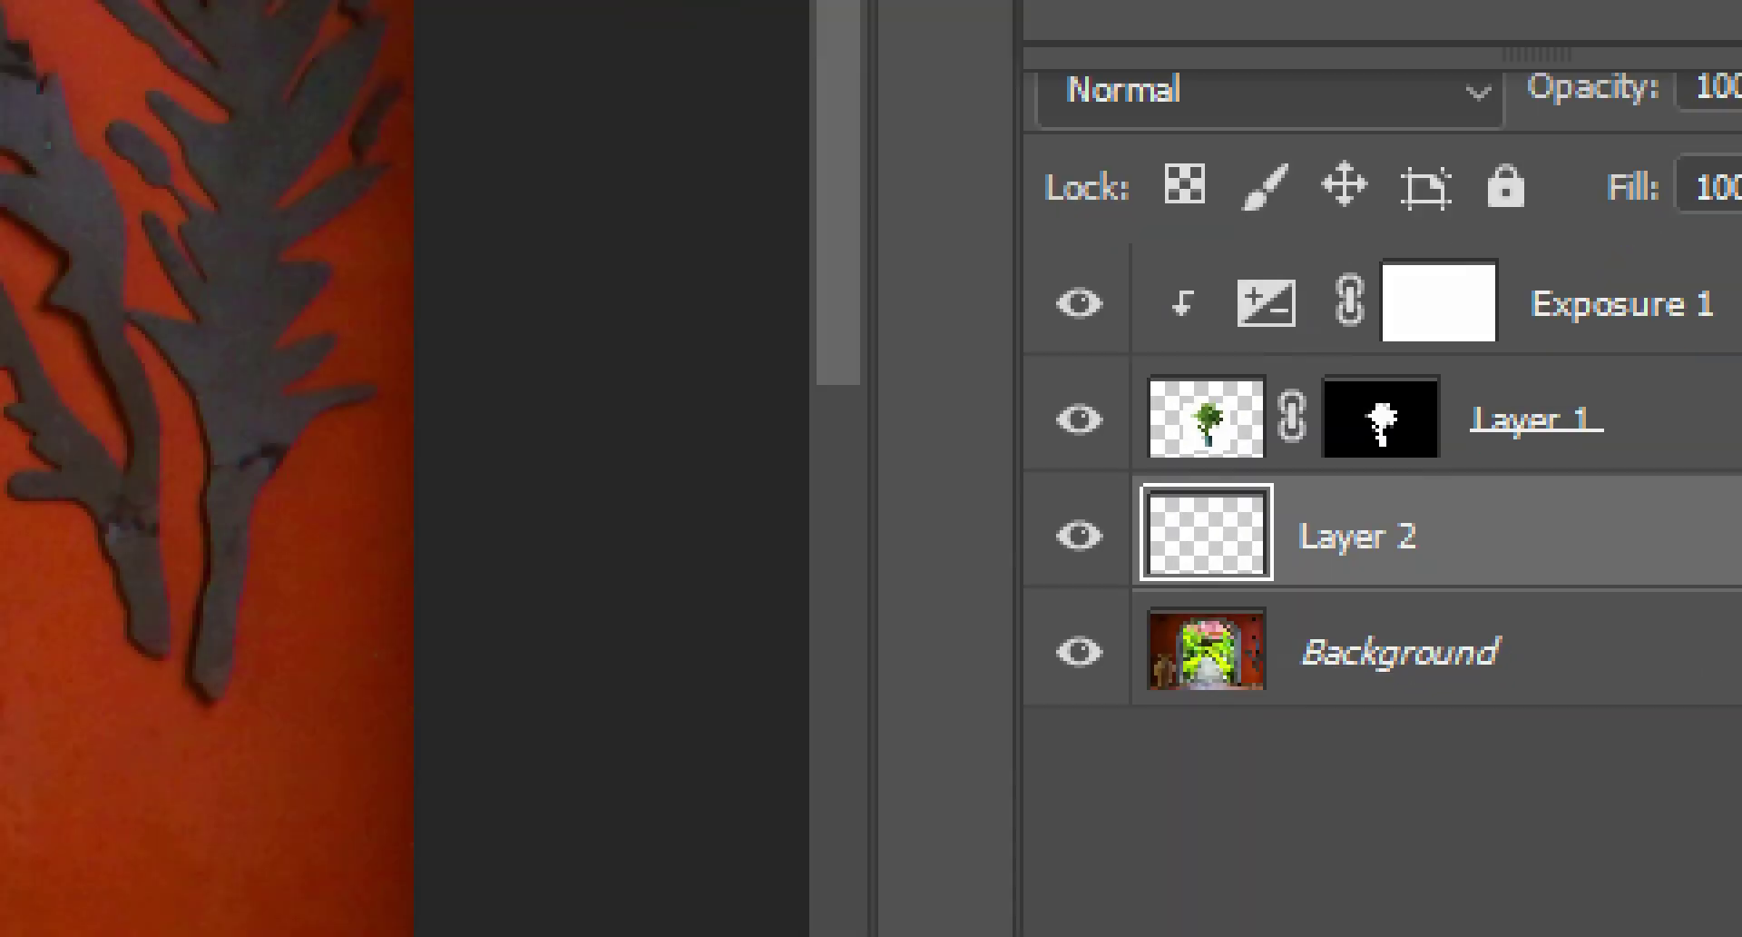
pyautogui.hotkey('ctrl', '1')
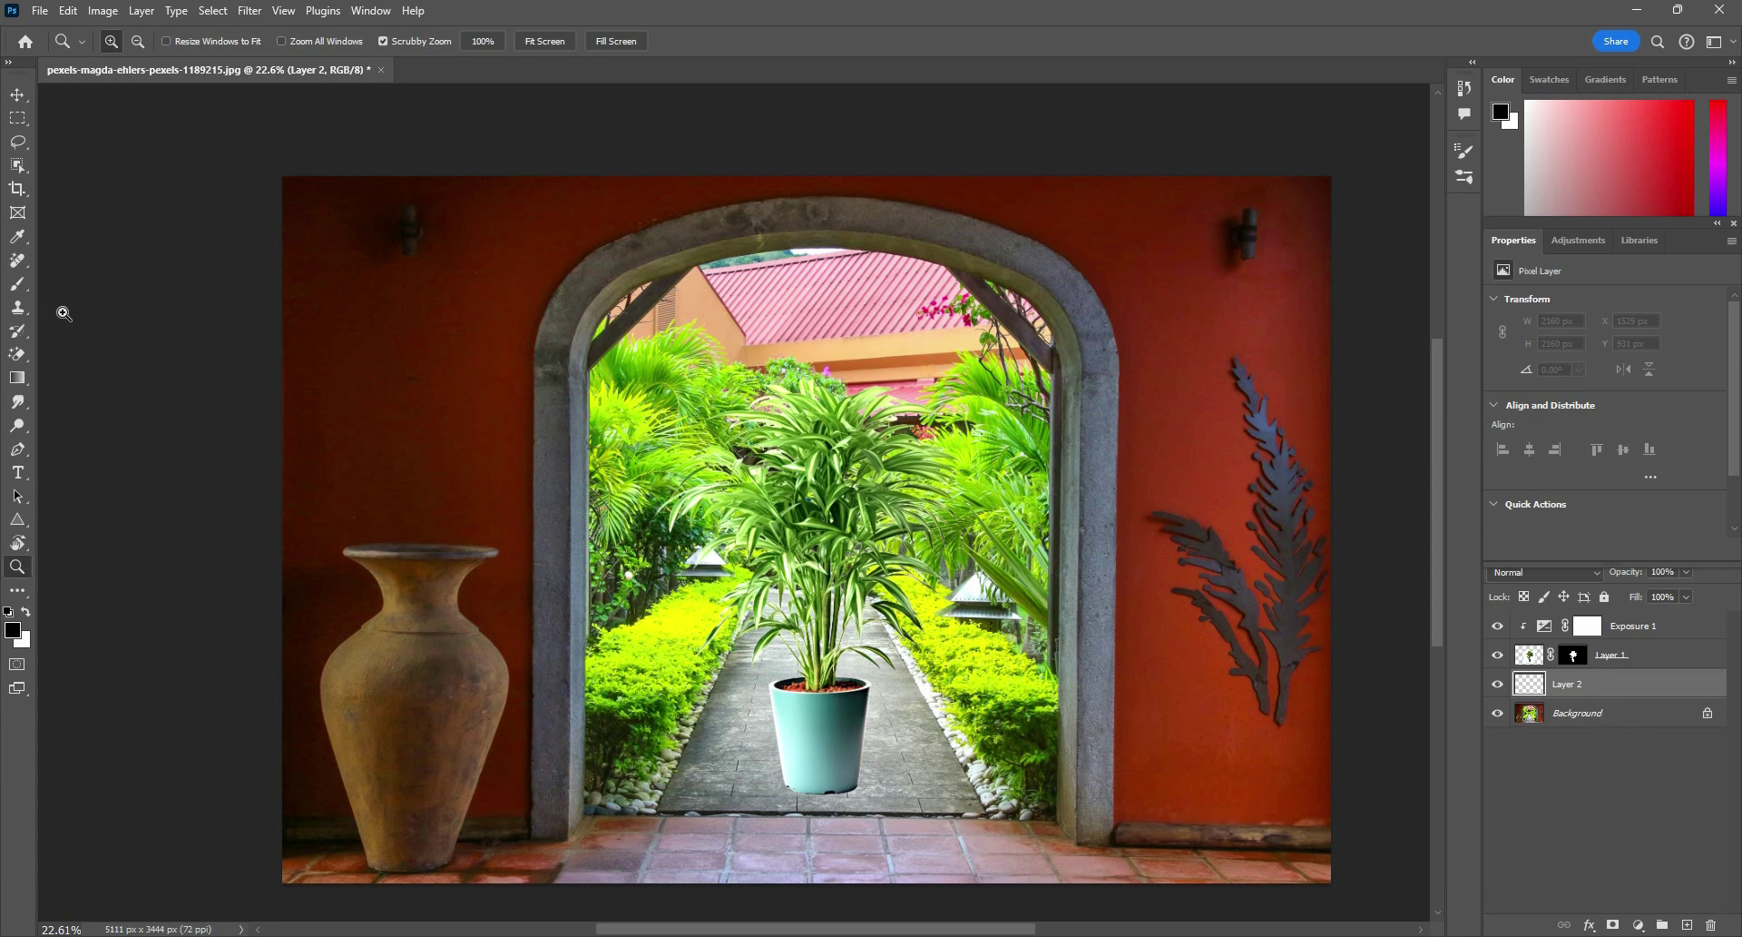
# - Switch to the Brush tool and confirm black (000000) as the foreground color
pyautogui.click(18, 284)
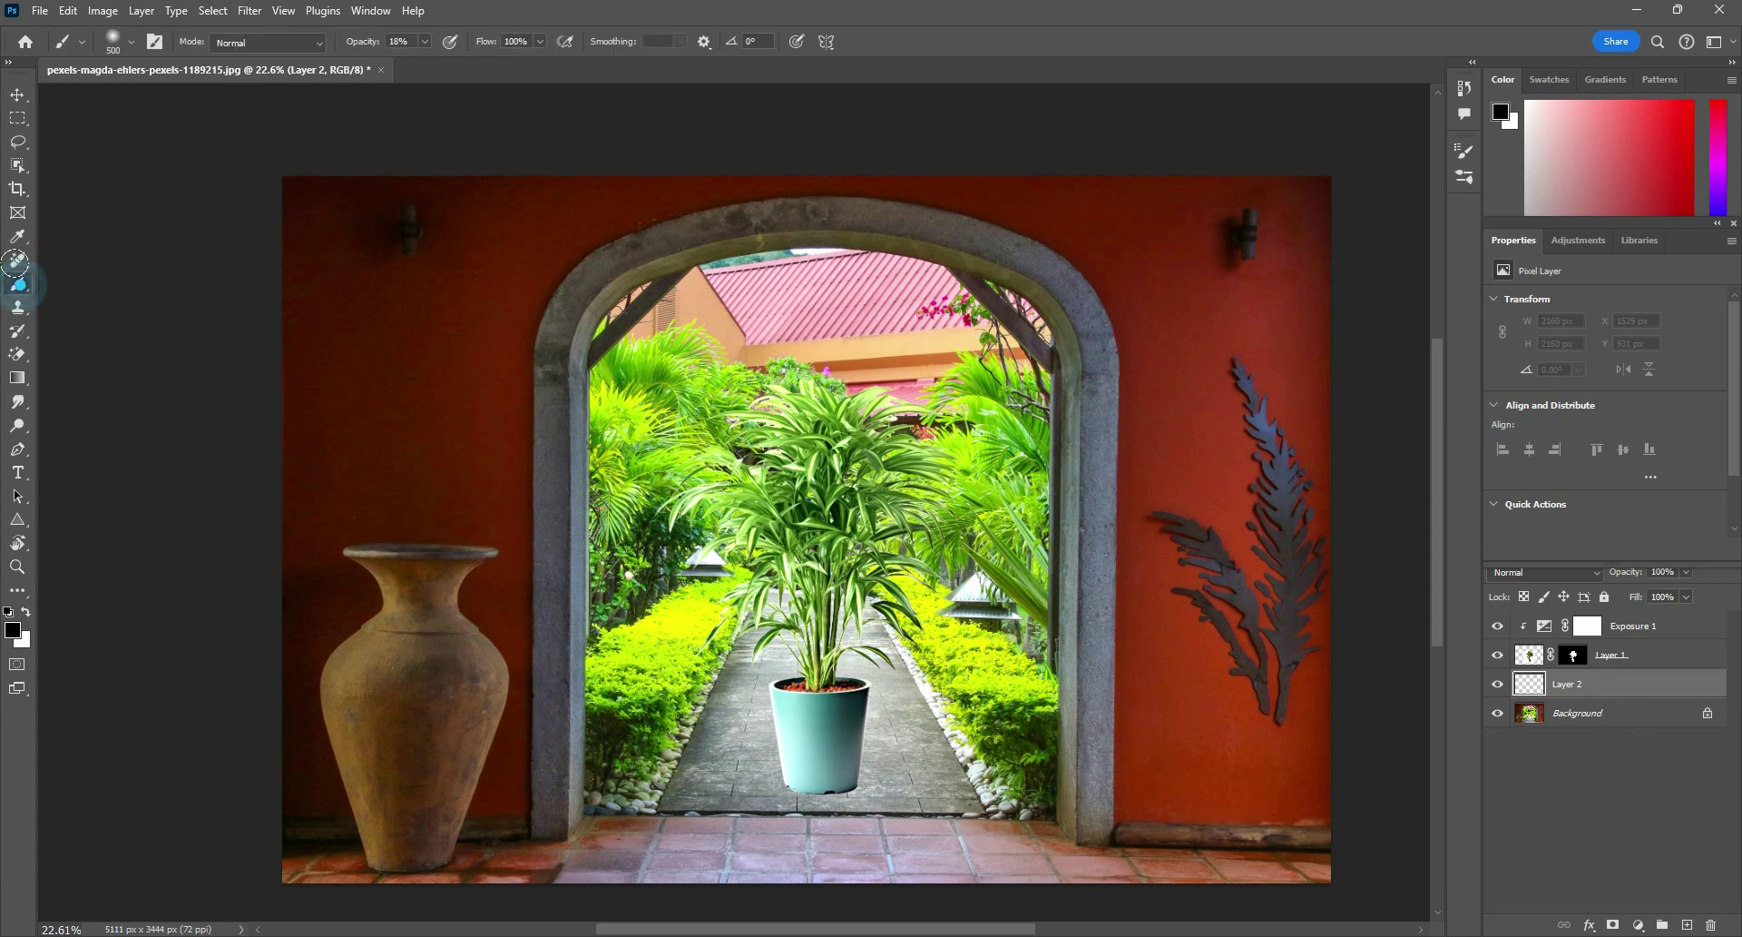
pyautogui.click(13, 630)
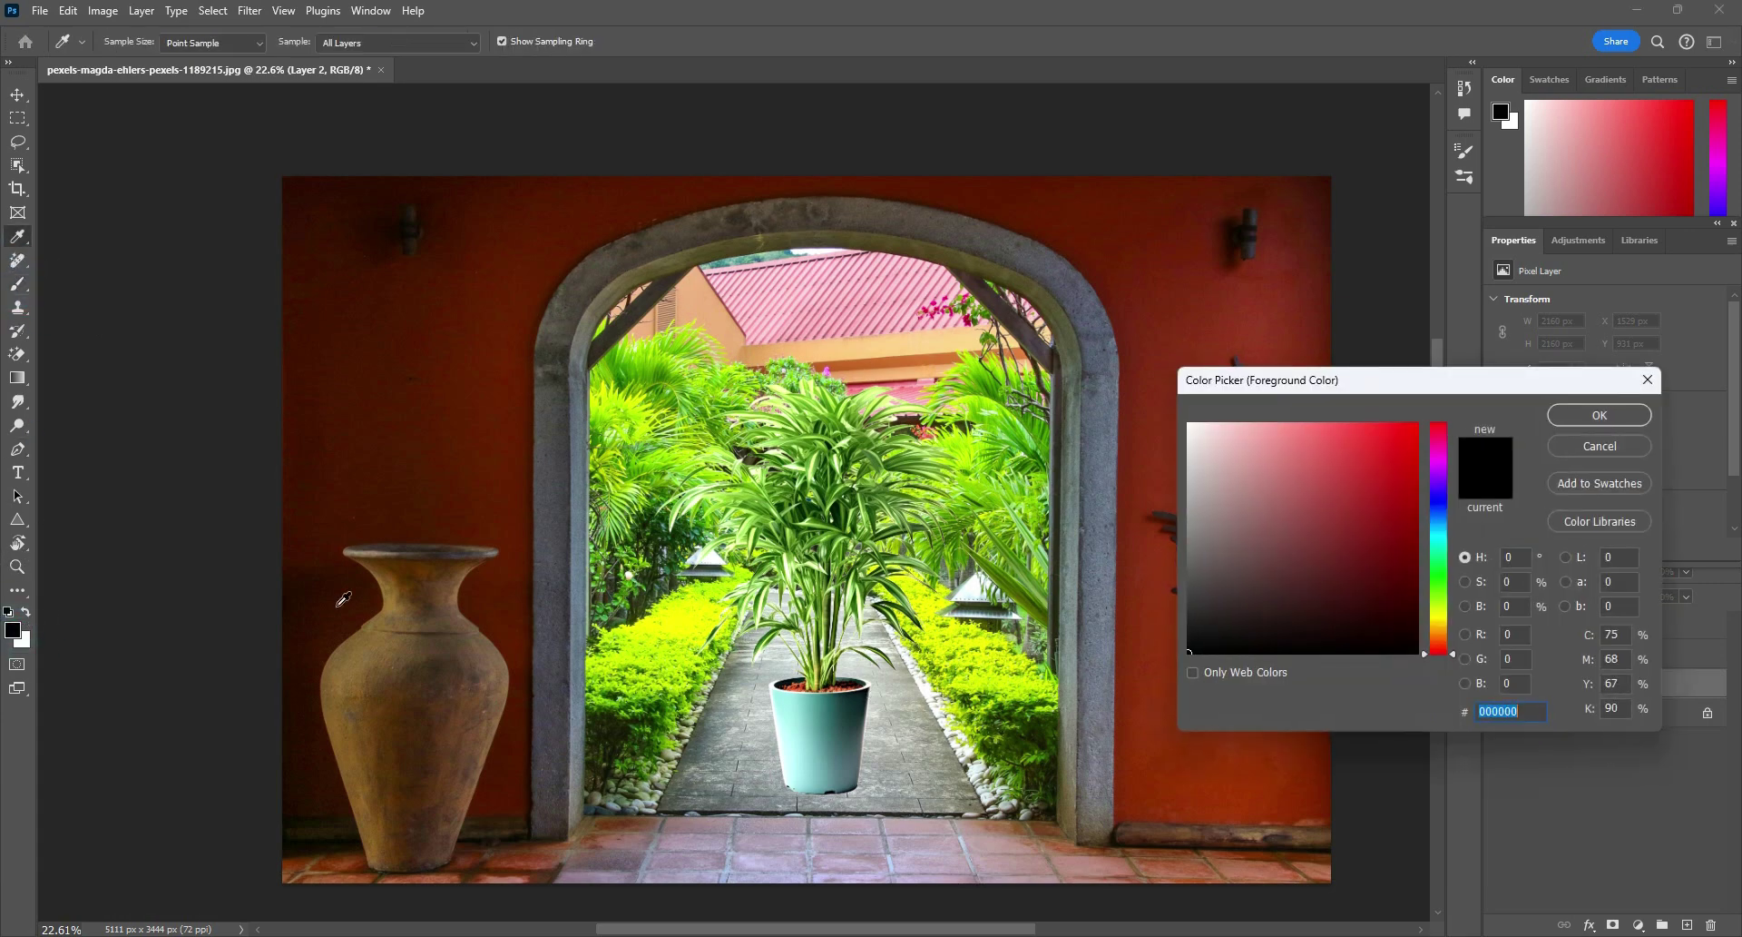
pyautogui.click(1625, 419)
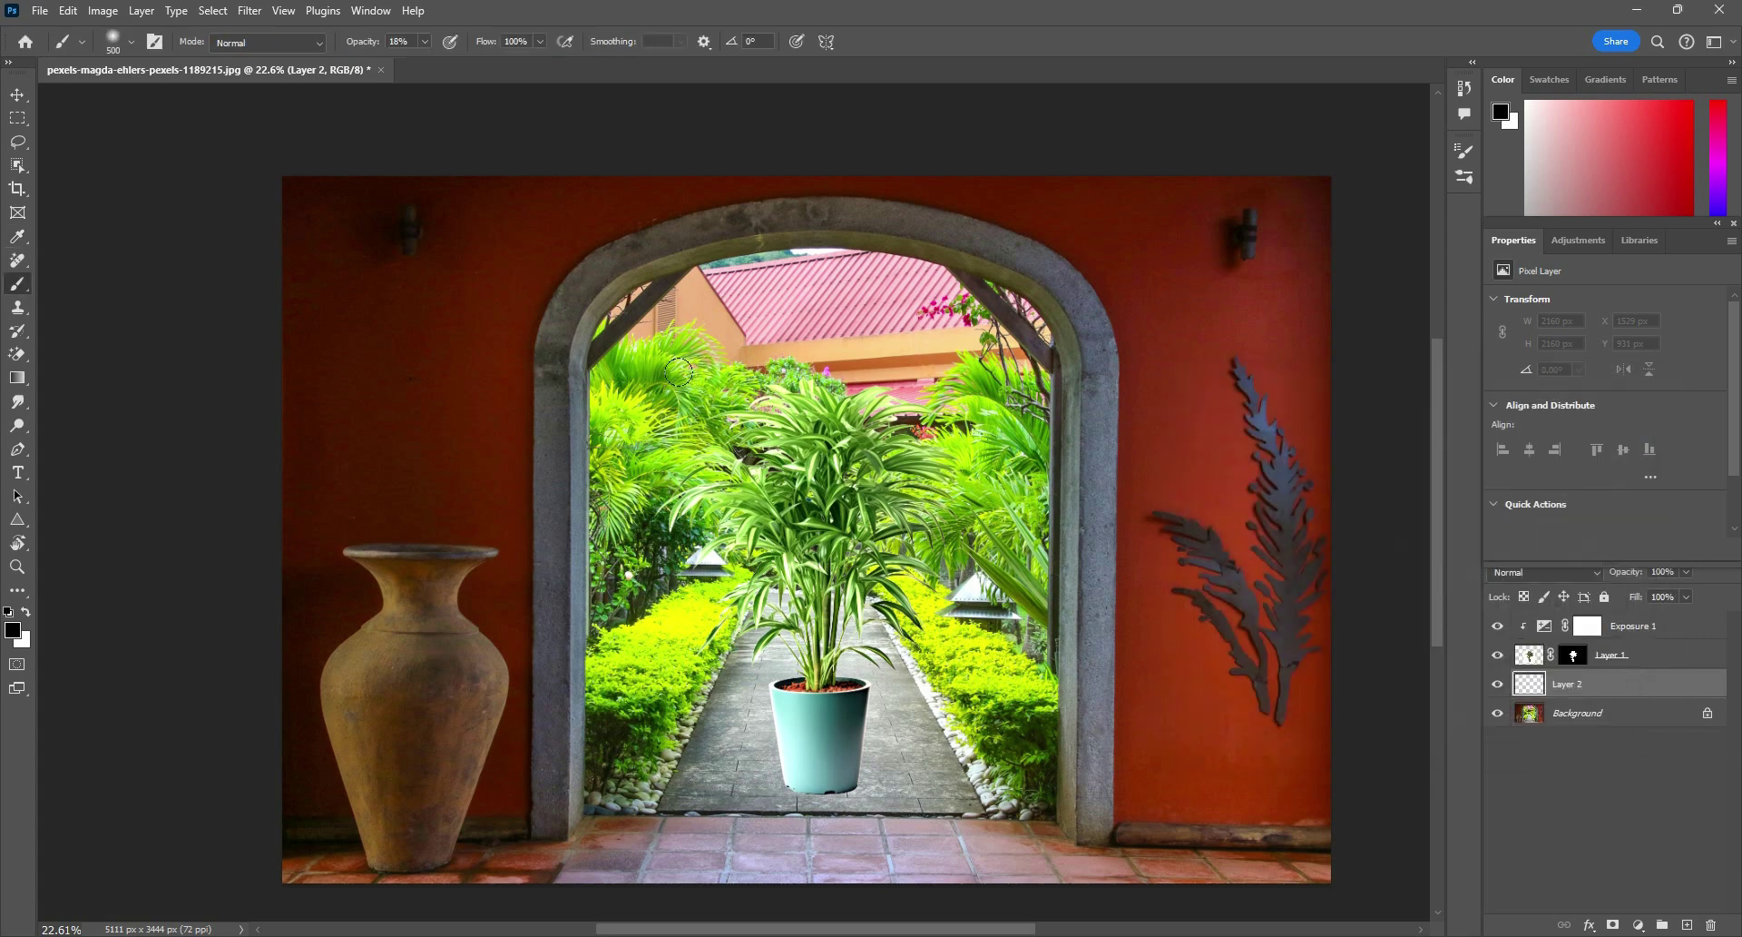
# - Flatten the brush tip to 14% roundness, try a stroke on the path beside the pot, and undo that stroke
pyautogui.click(1463, 152)
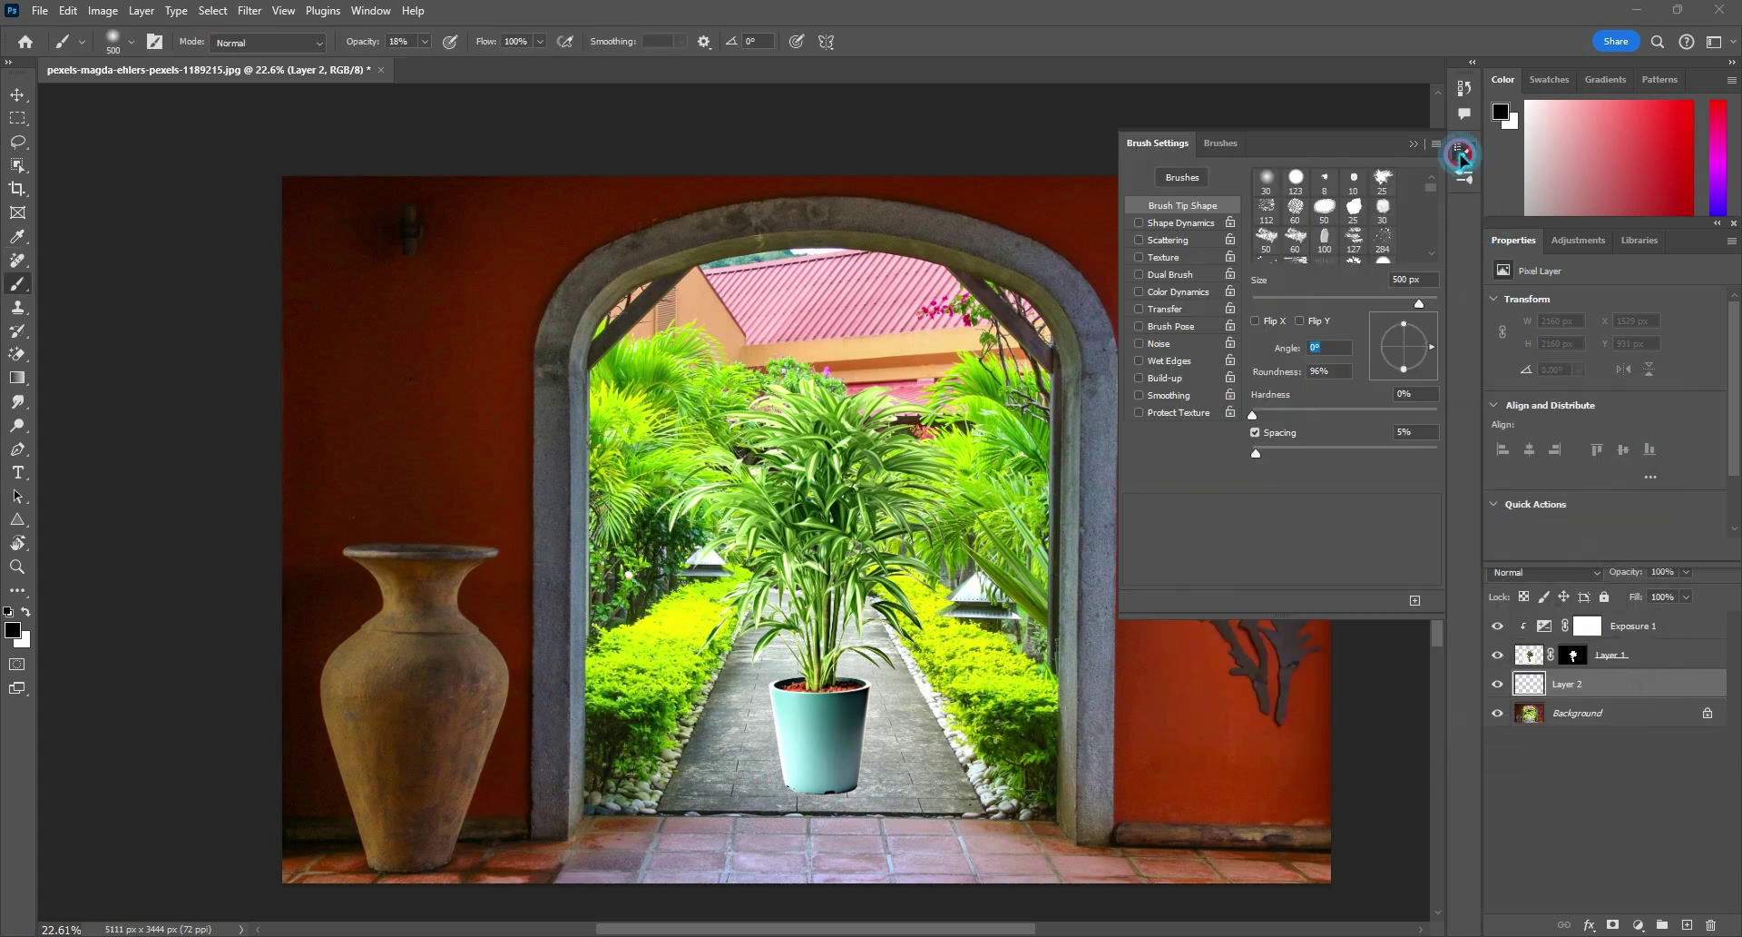
pyautogui.moveTo(1406, 371); pyautogui.dragTo(1407, 351)
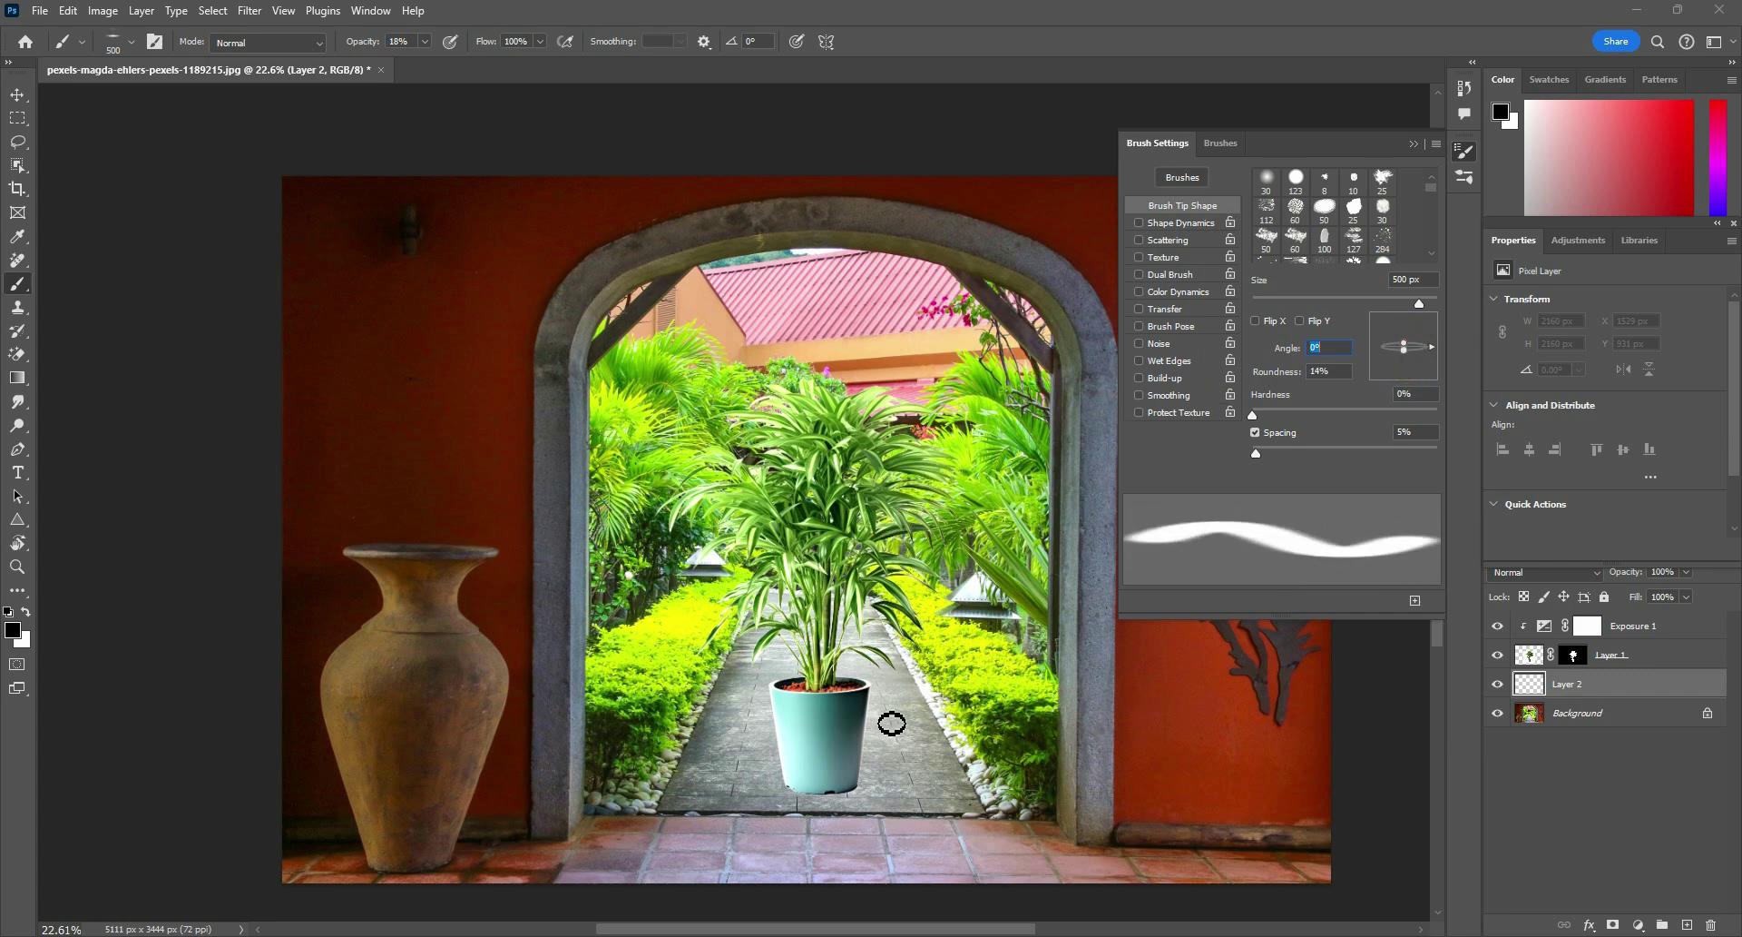
pyautogui.moveTo(921, 740)
pyautogui.mouseDown()
pyautogui.moveTo(877, 753)
pyautogui.moveTo(918, 737)
pyautogui.mouseUp()
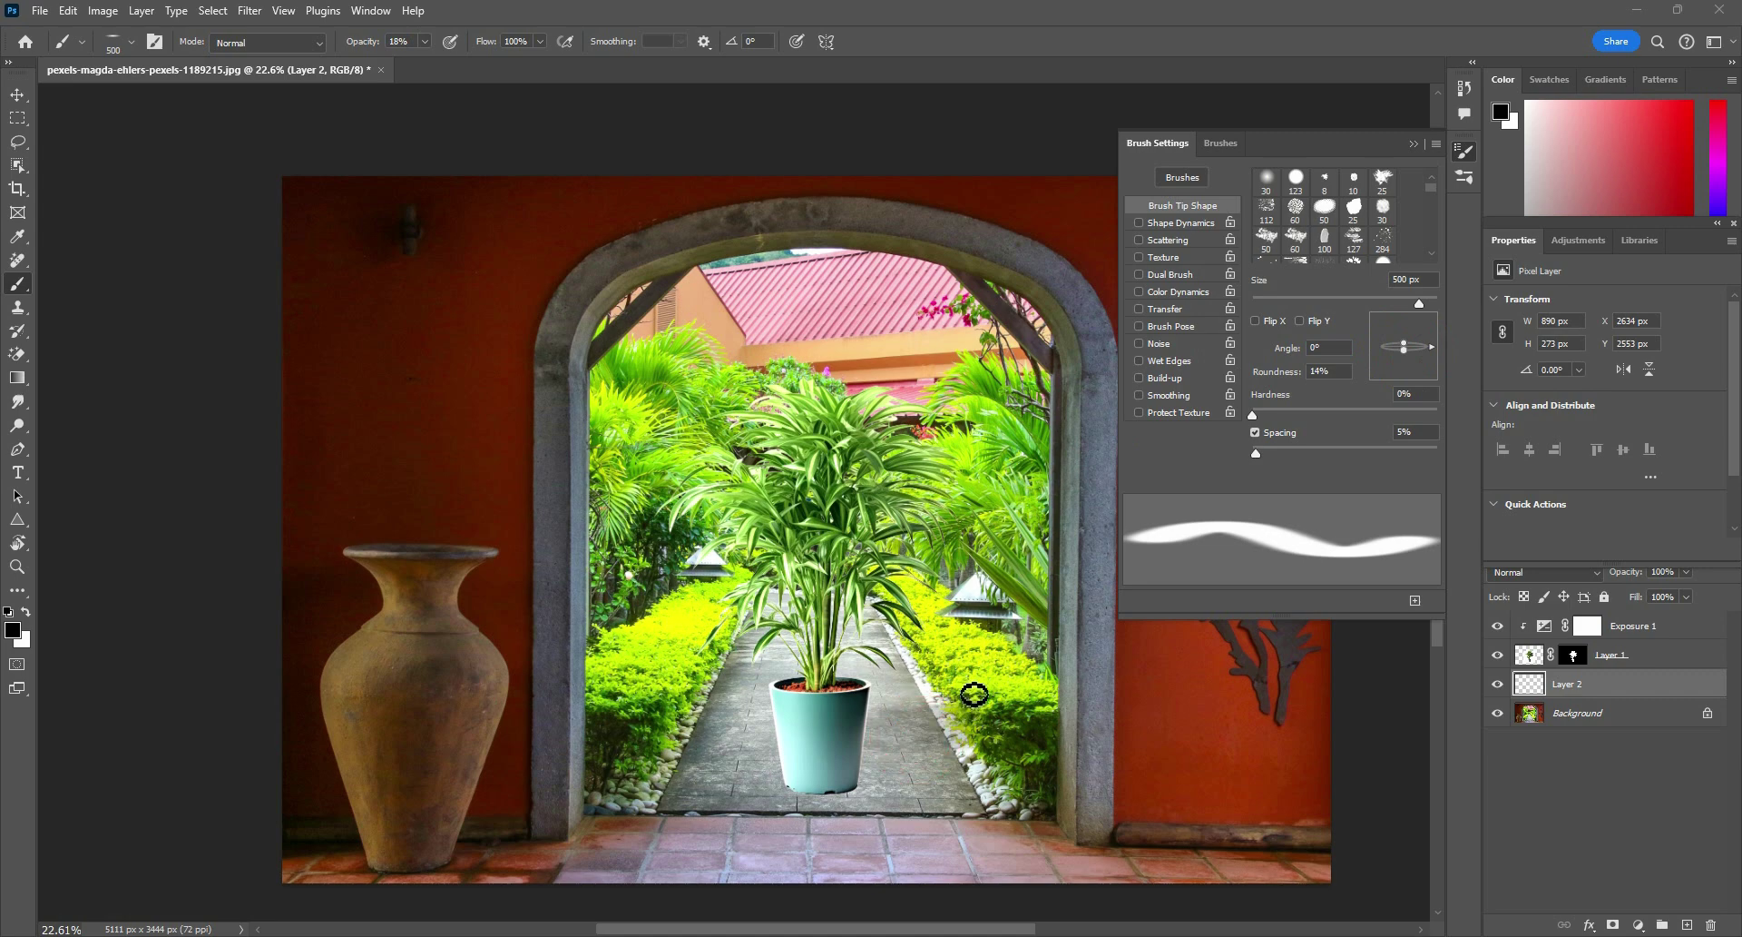
pyautogui.hotkey('ctrl', 'z')
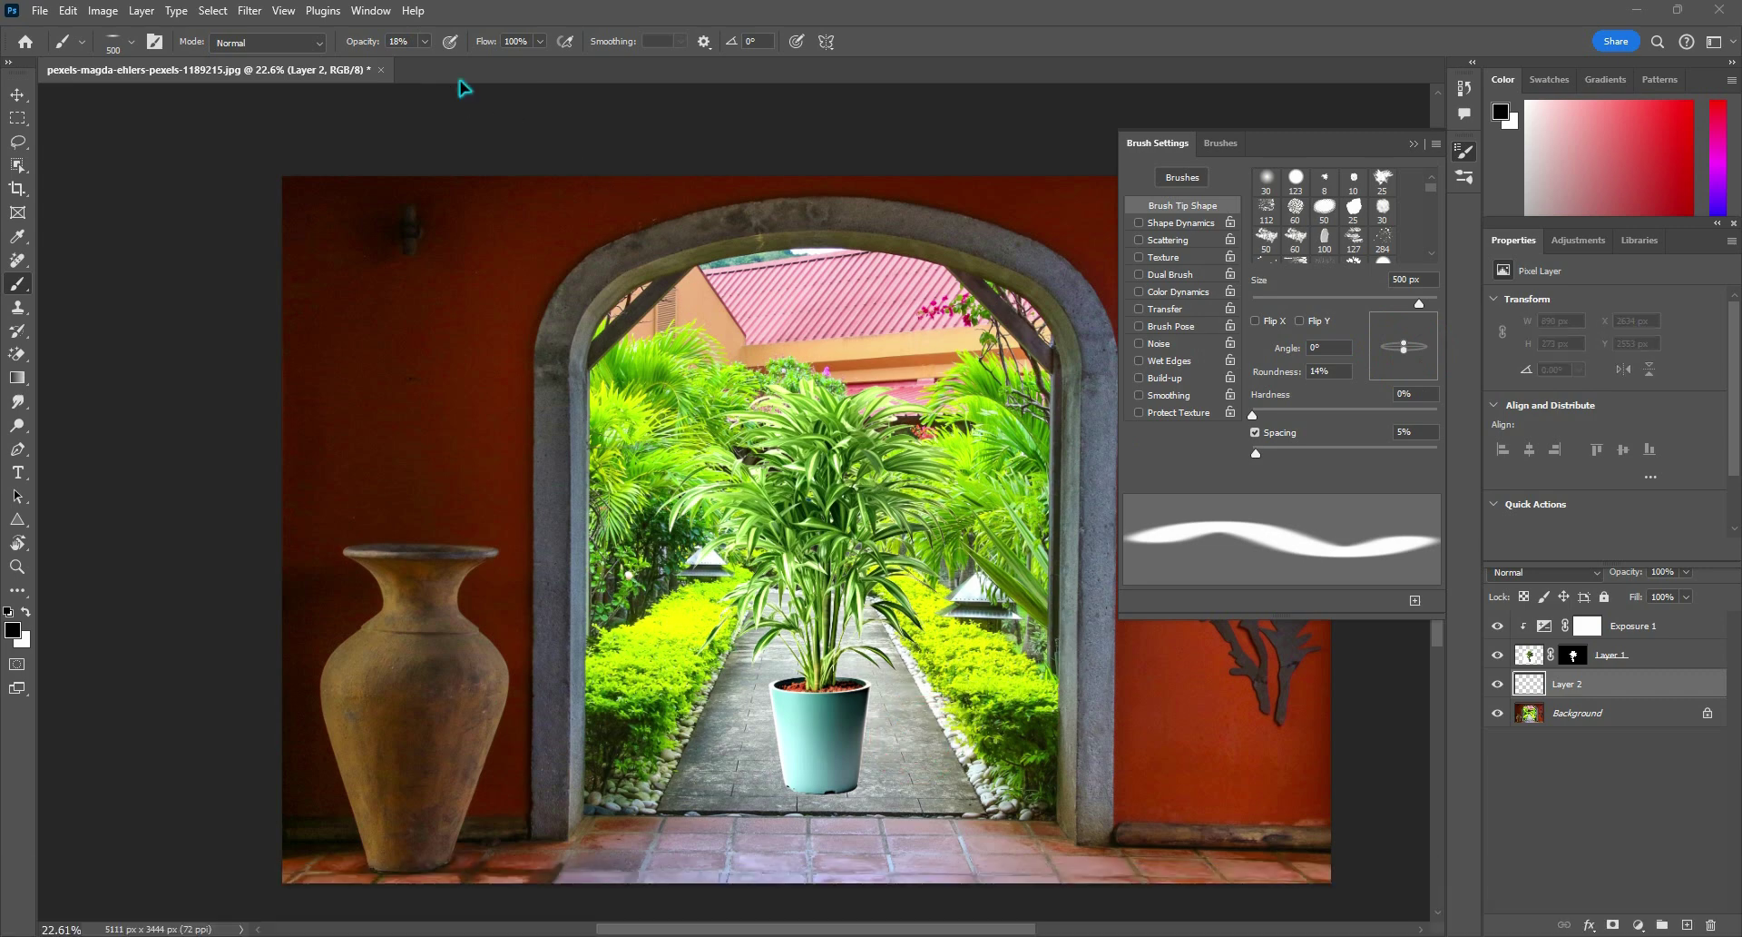
# - Set the brush opacity to 30% and paint a soft black shadow on Layer 2 along the base of the pot
pyautogui.click(424, 42)
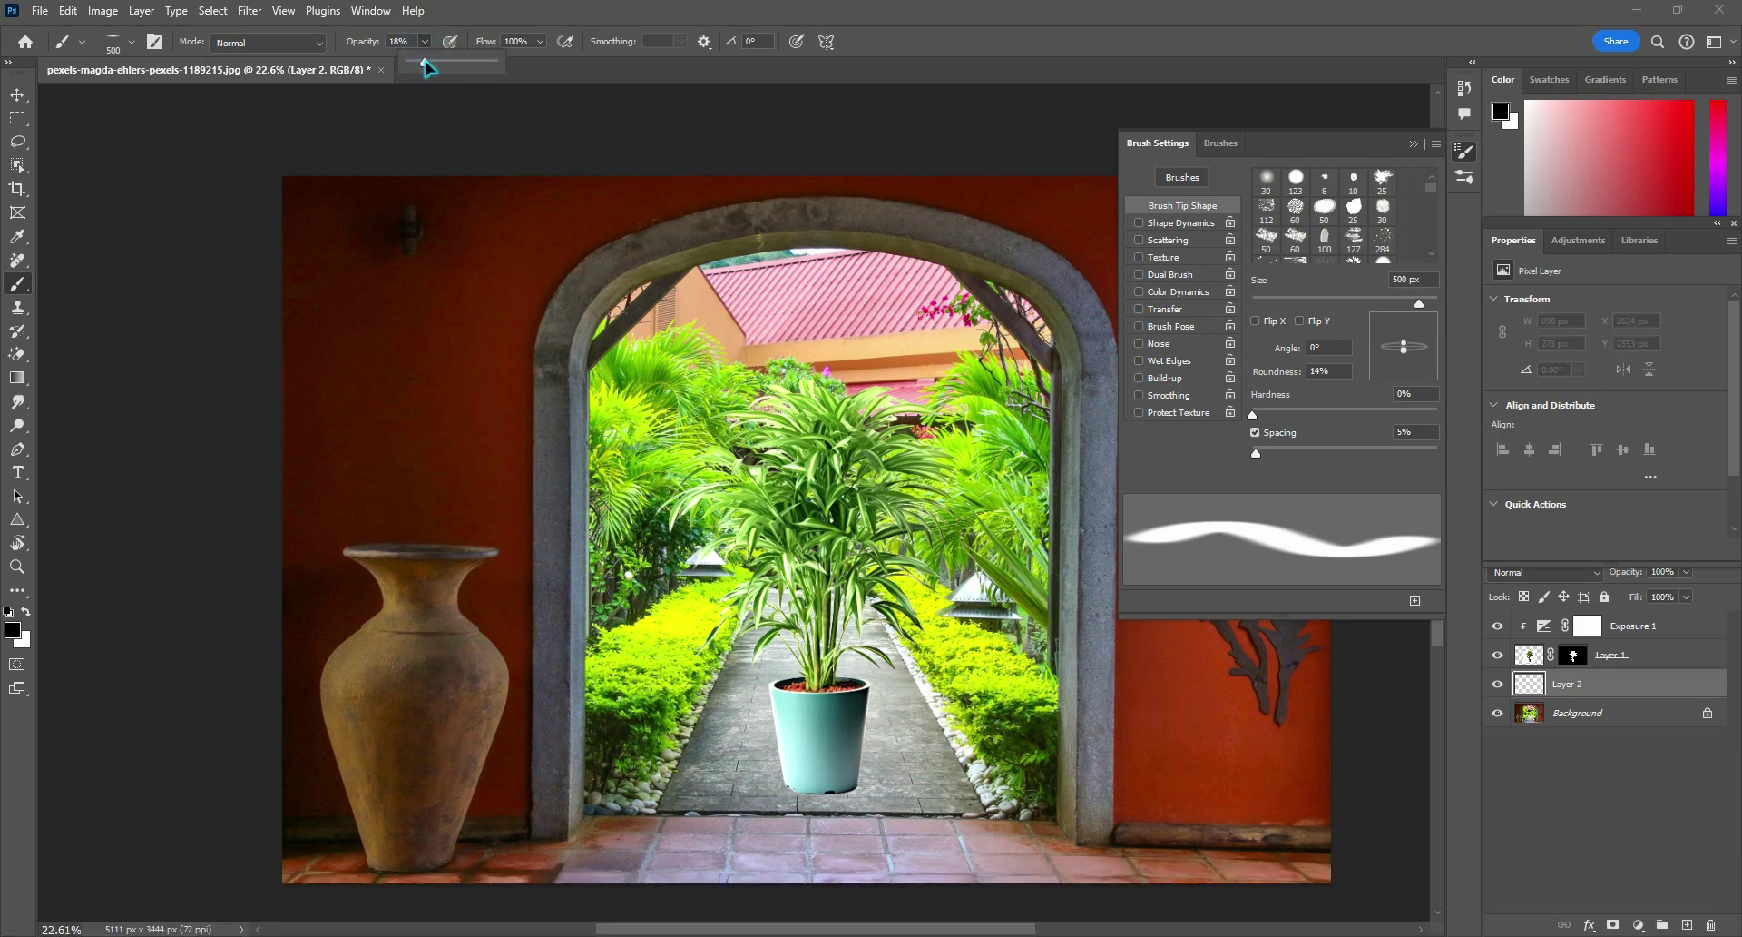
pyautogui.moveTo(425, 61); pyautogui.dragTo(435, 62)
pyautogui.click(1413, 143)
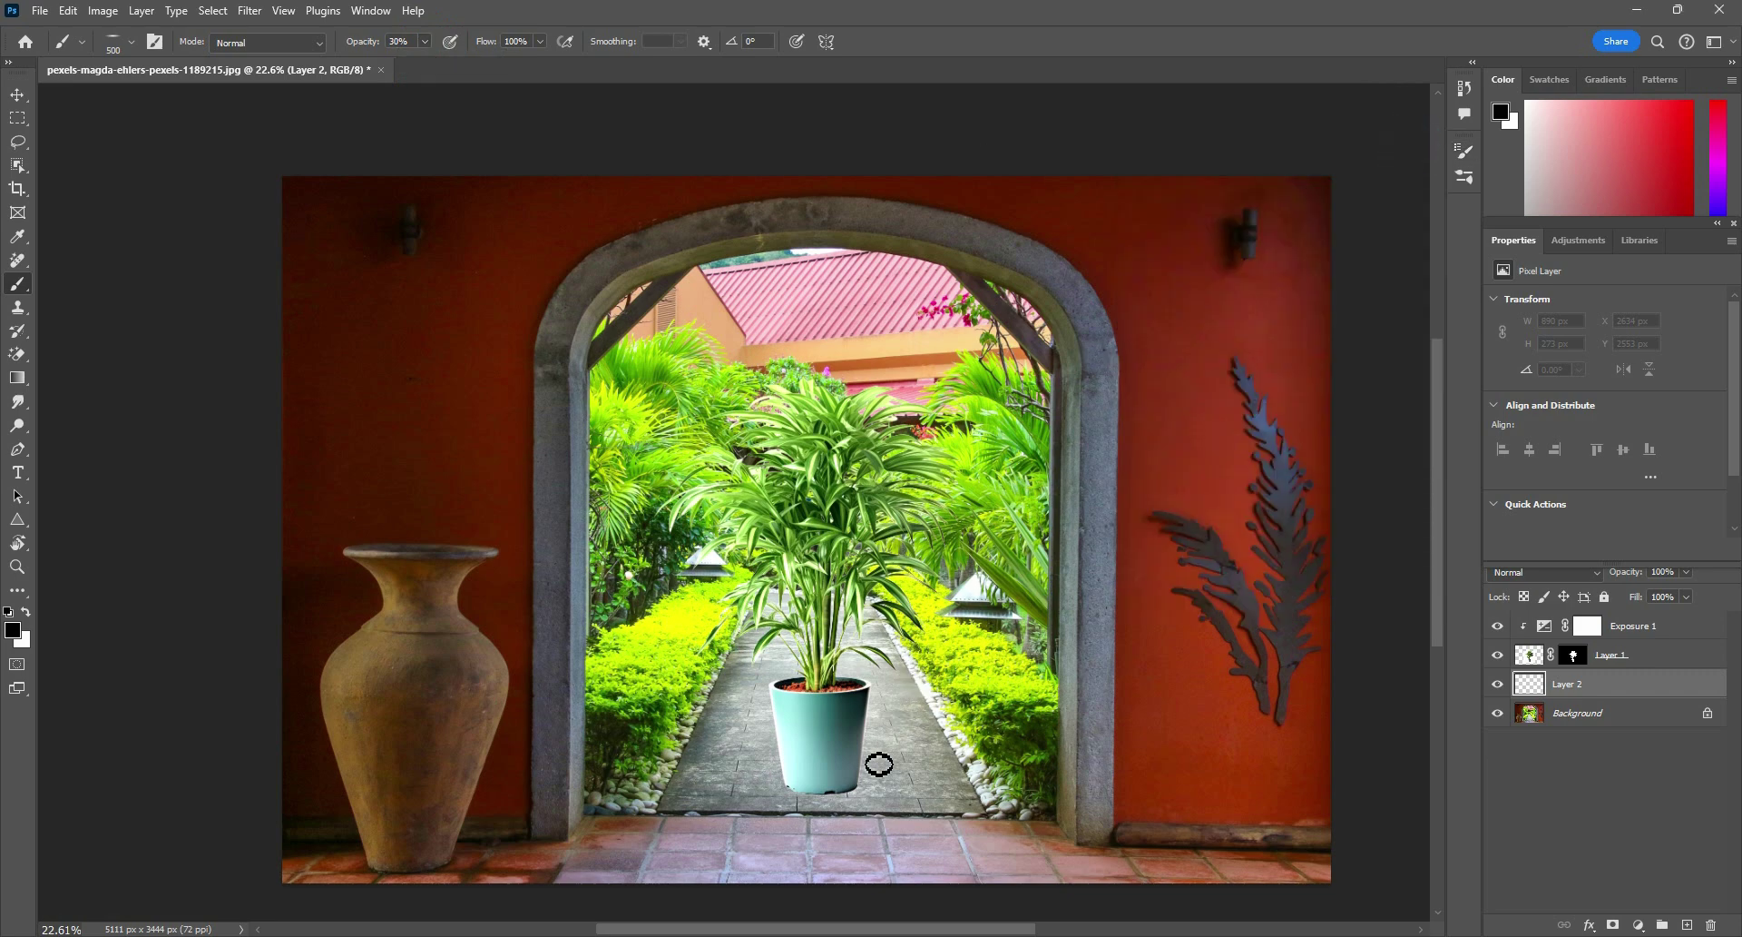
pyautogui.moveTo(798, 793); pyautogui.dragTo(853, 792)
pyautogui.hotkey('ctrl', 'z')
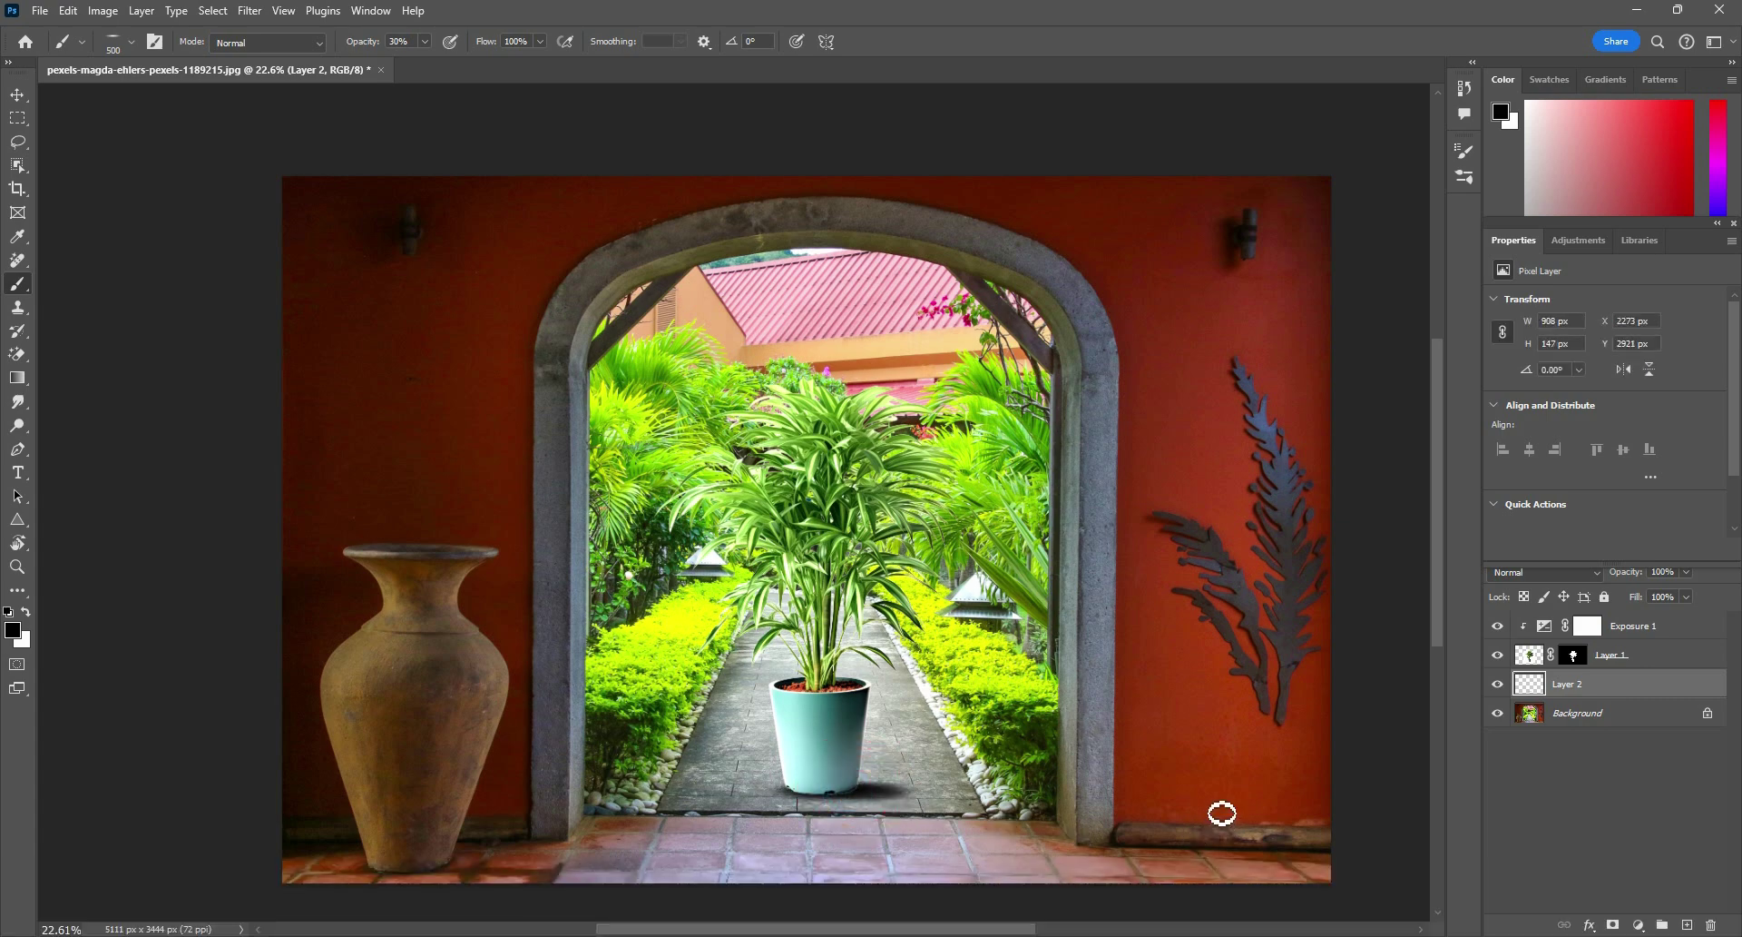